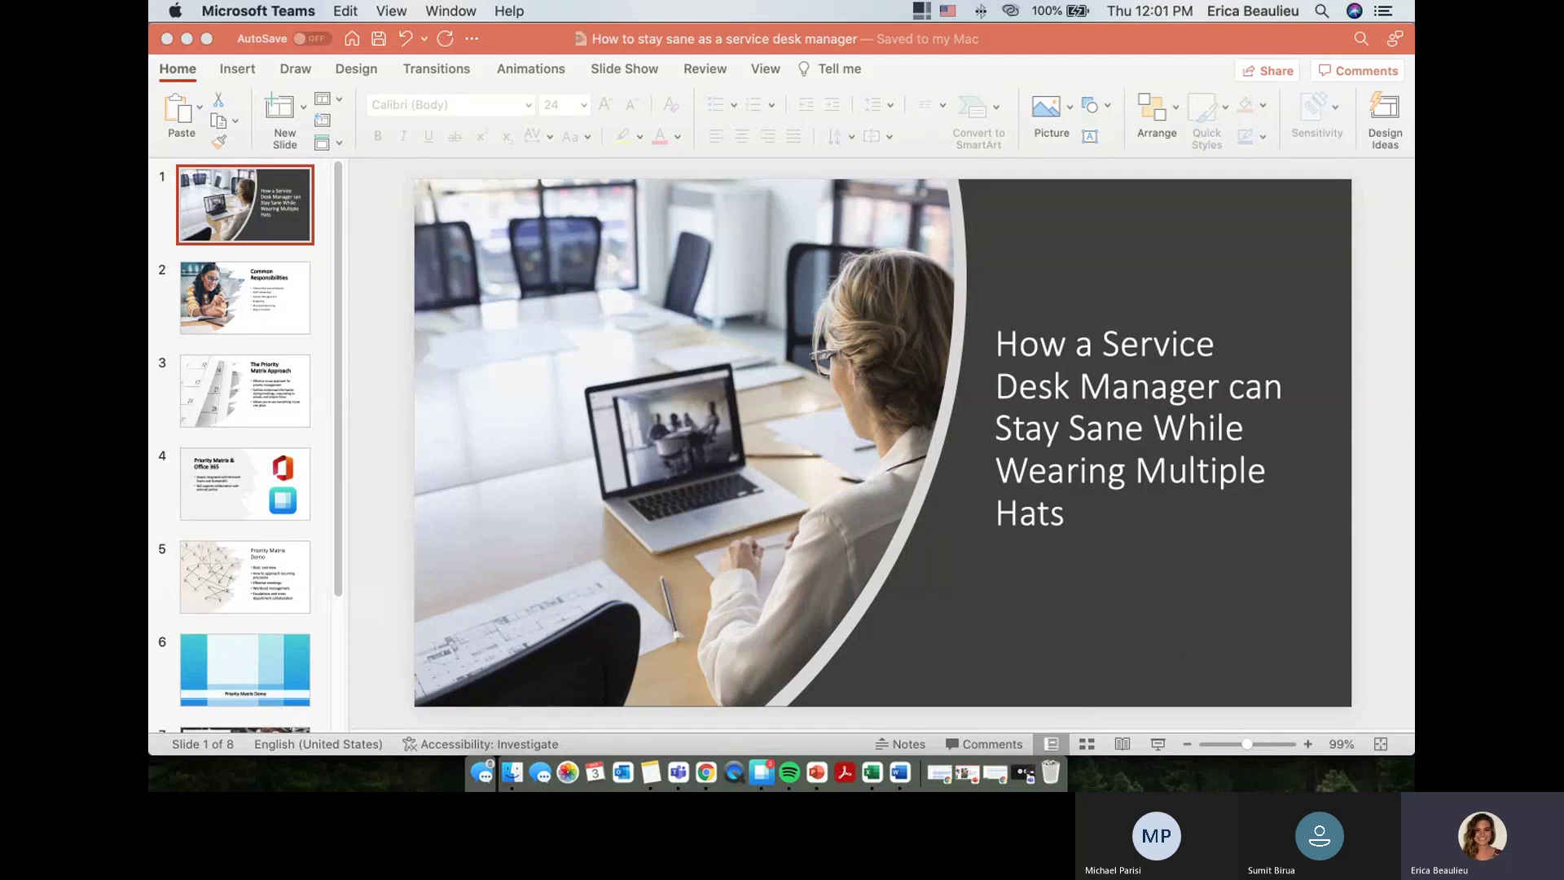
Bring back the Teams meeting window and start the PowerPoint slide show full screen
click(1023, 772)
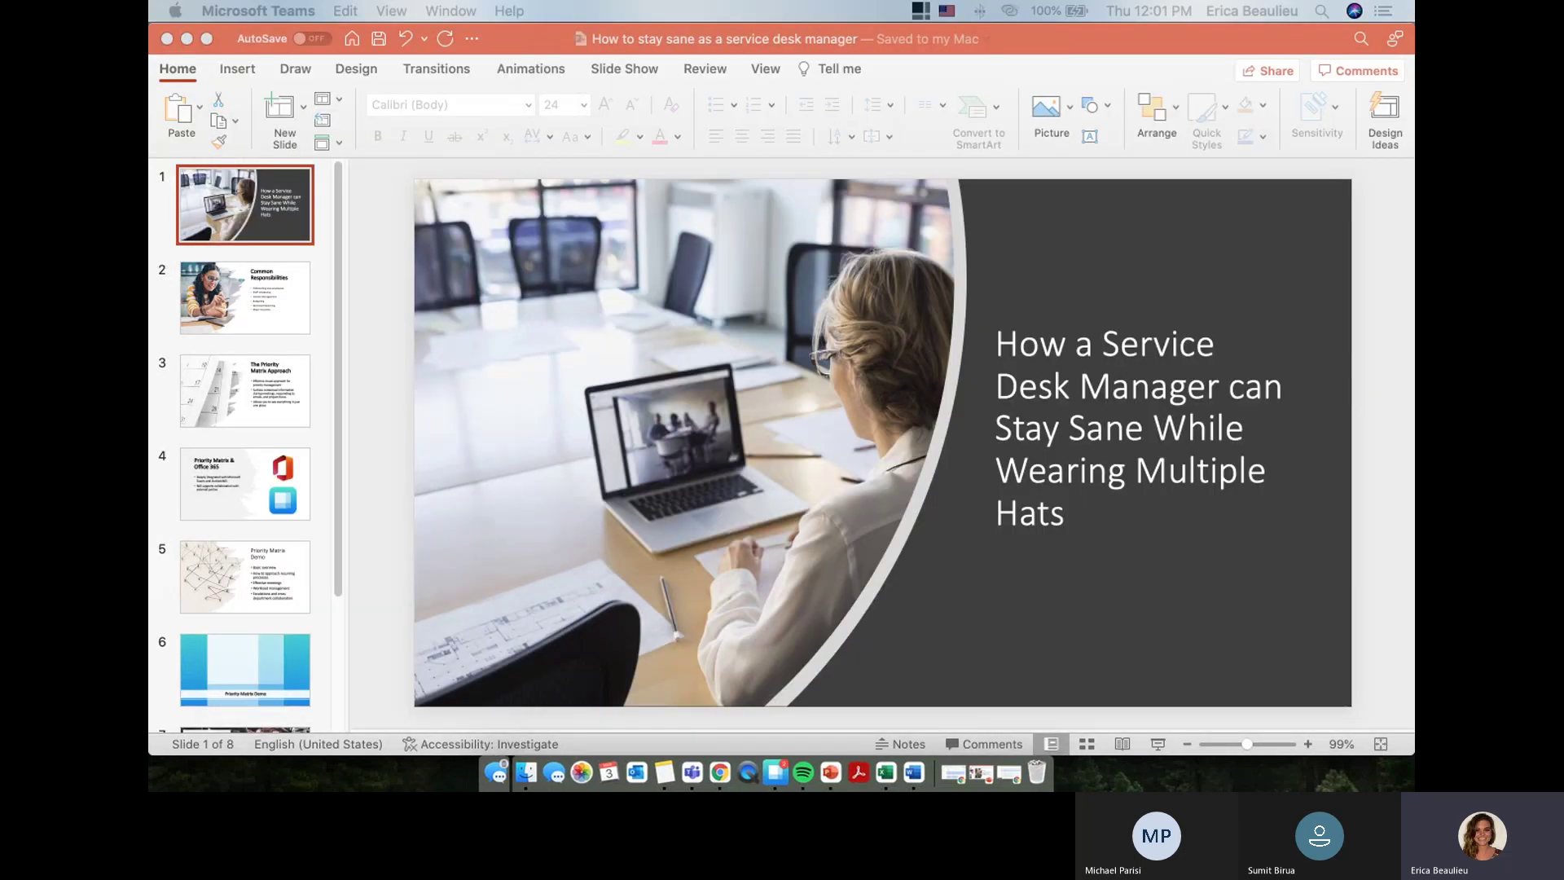
click(1397, 238)
click(1165, 746)
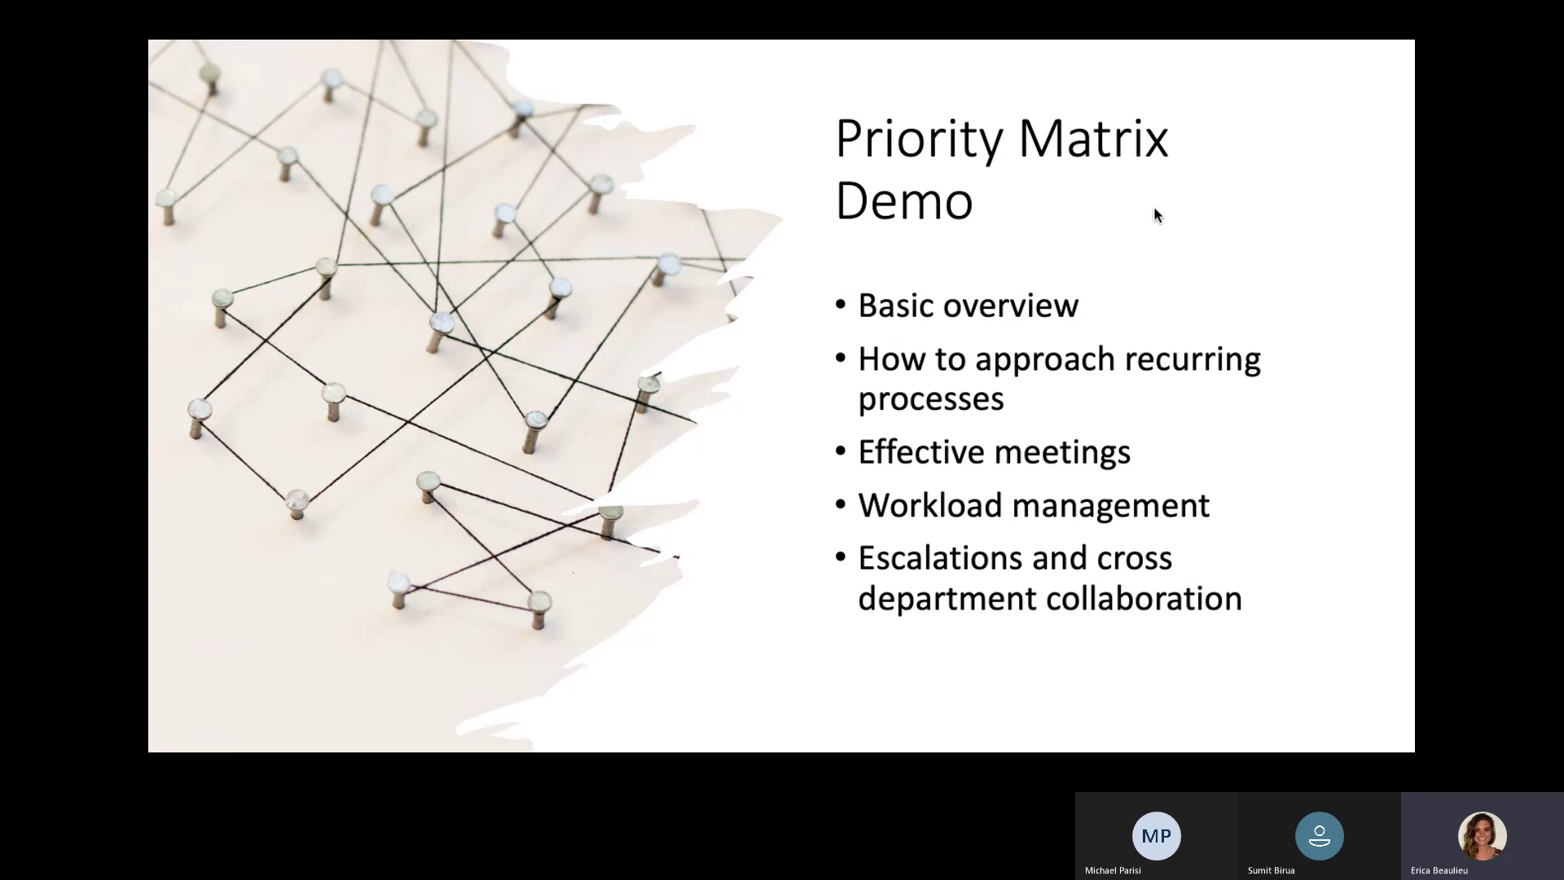
Advance to the Priority Matrix Demo slide and exit the slide show
key(Right)
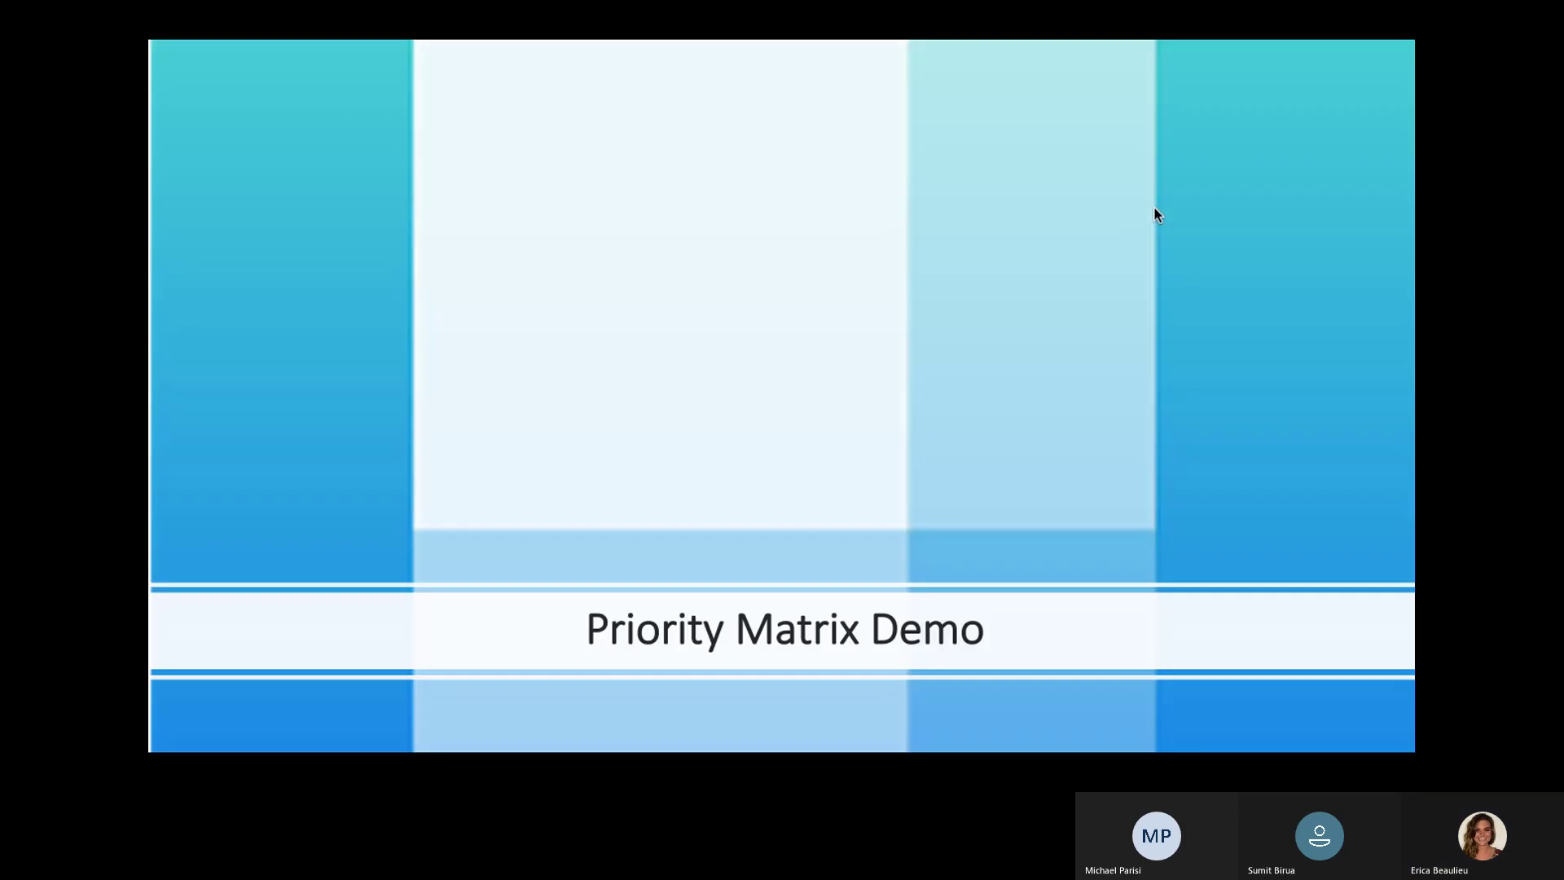
key(Escape)
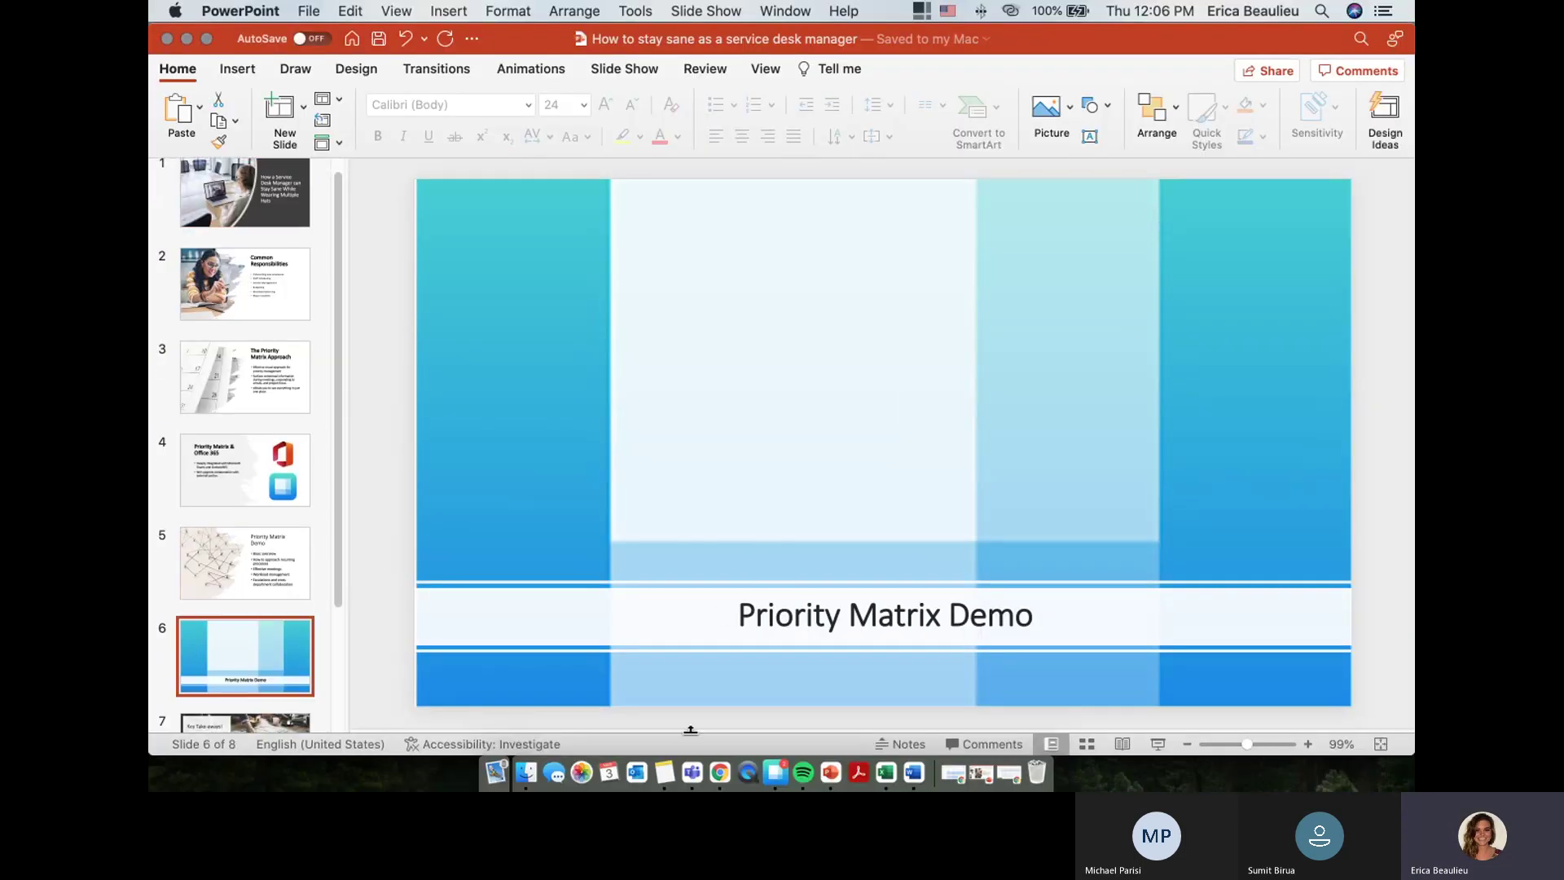
Switch to Priority Matrix in Teams, dismiss the do-not-disturb notice, and open the 2022 budgeting checklist project
click(690, 778)
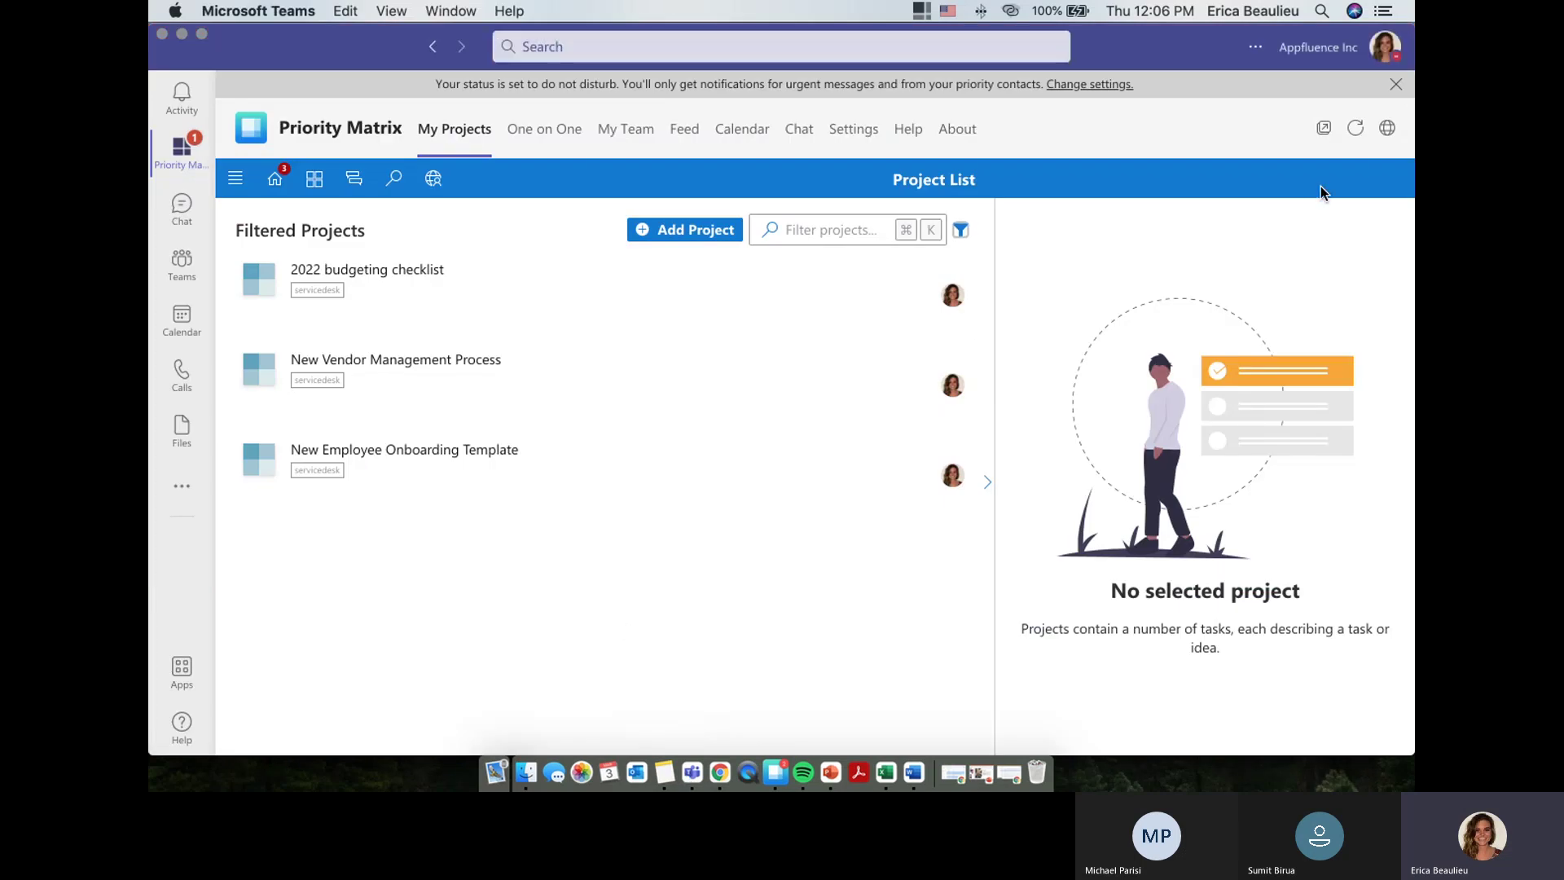
click(1396, 85)
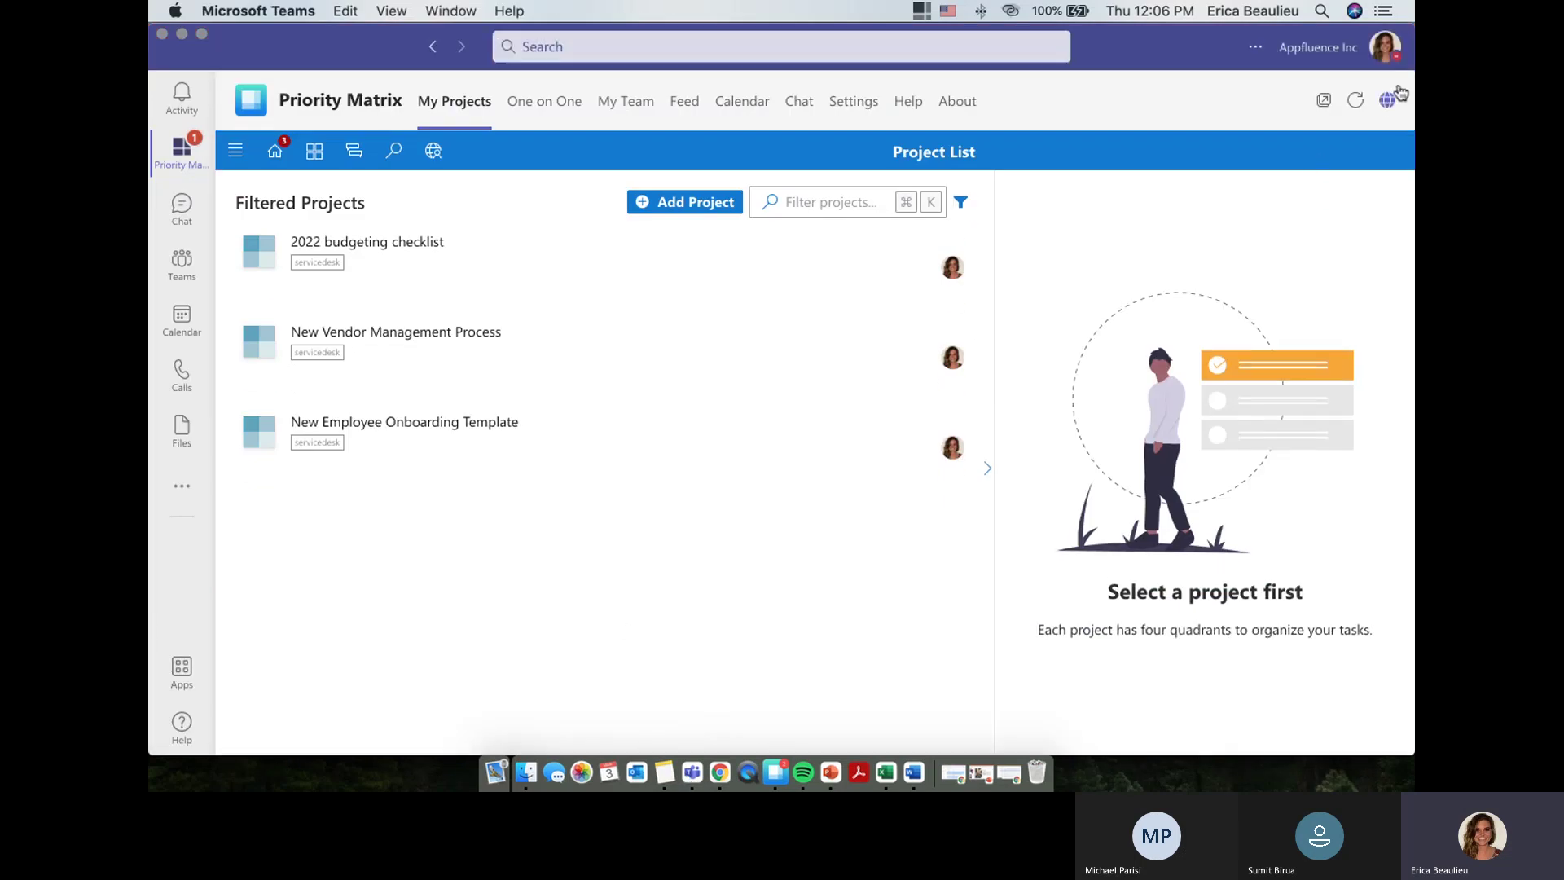
right_click(186, 156)
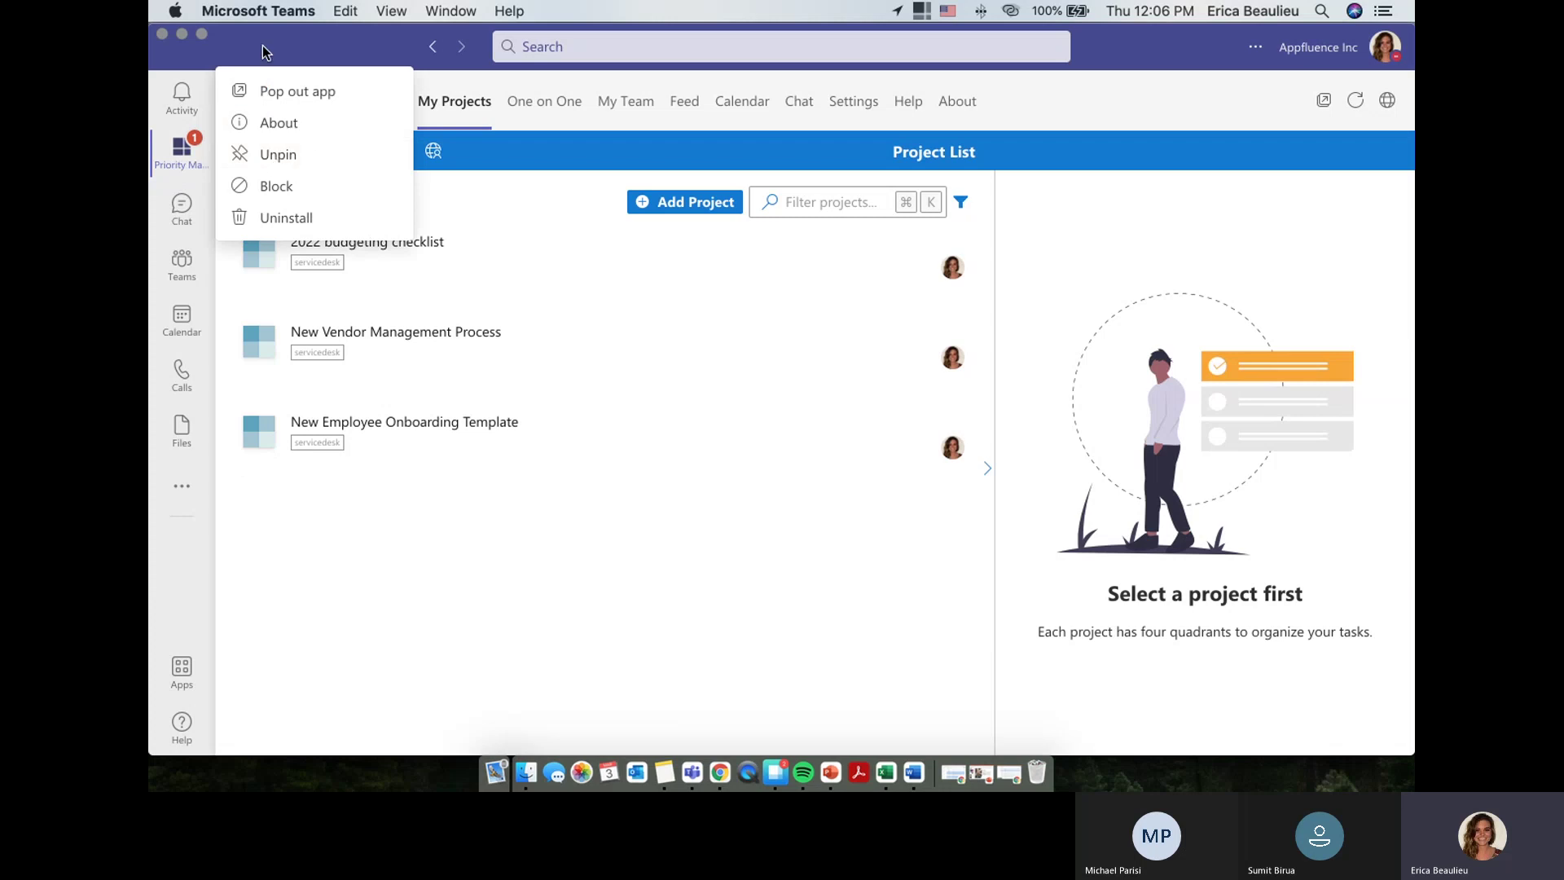
click(216, 164)
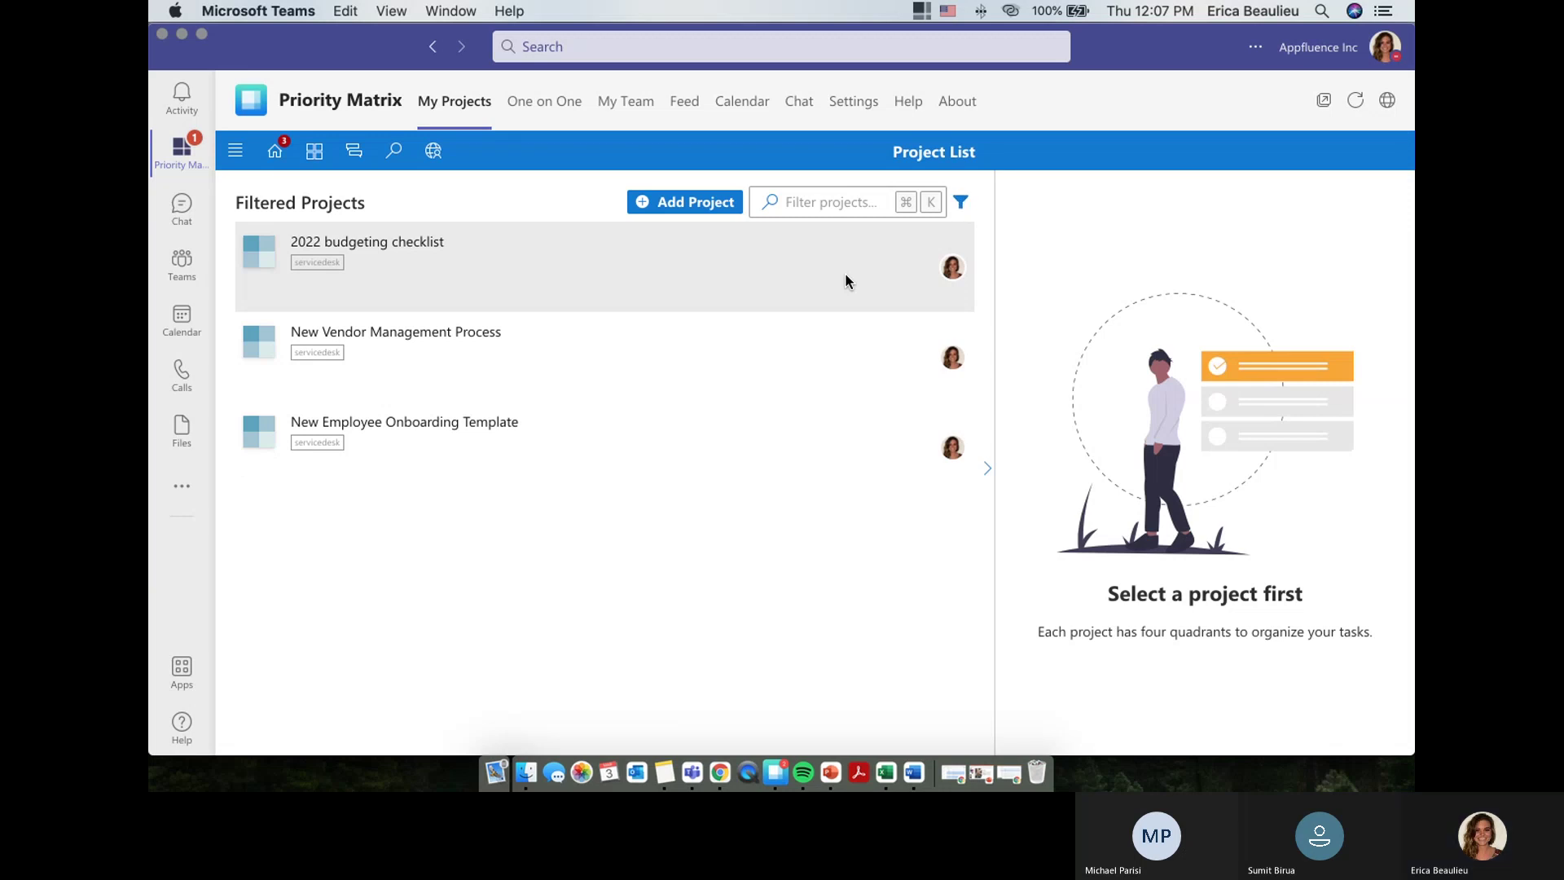
click(419, 242)
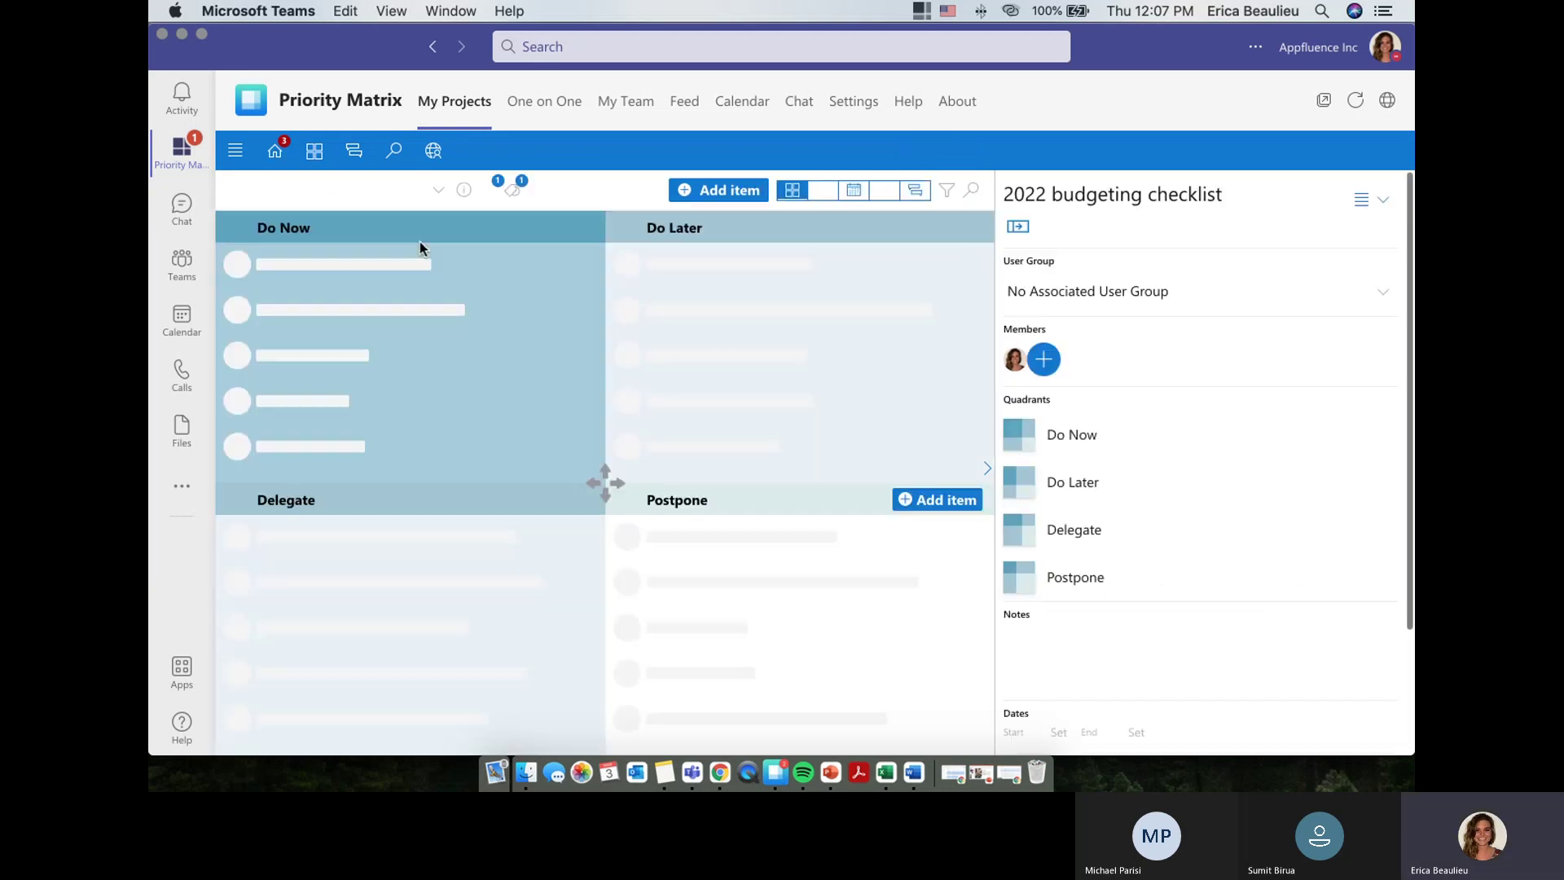
Open New Employee Onboarding Template from the project list and start adding project members
click(313, 151)
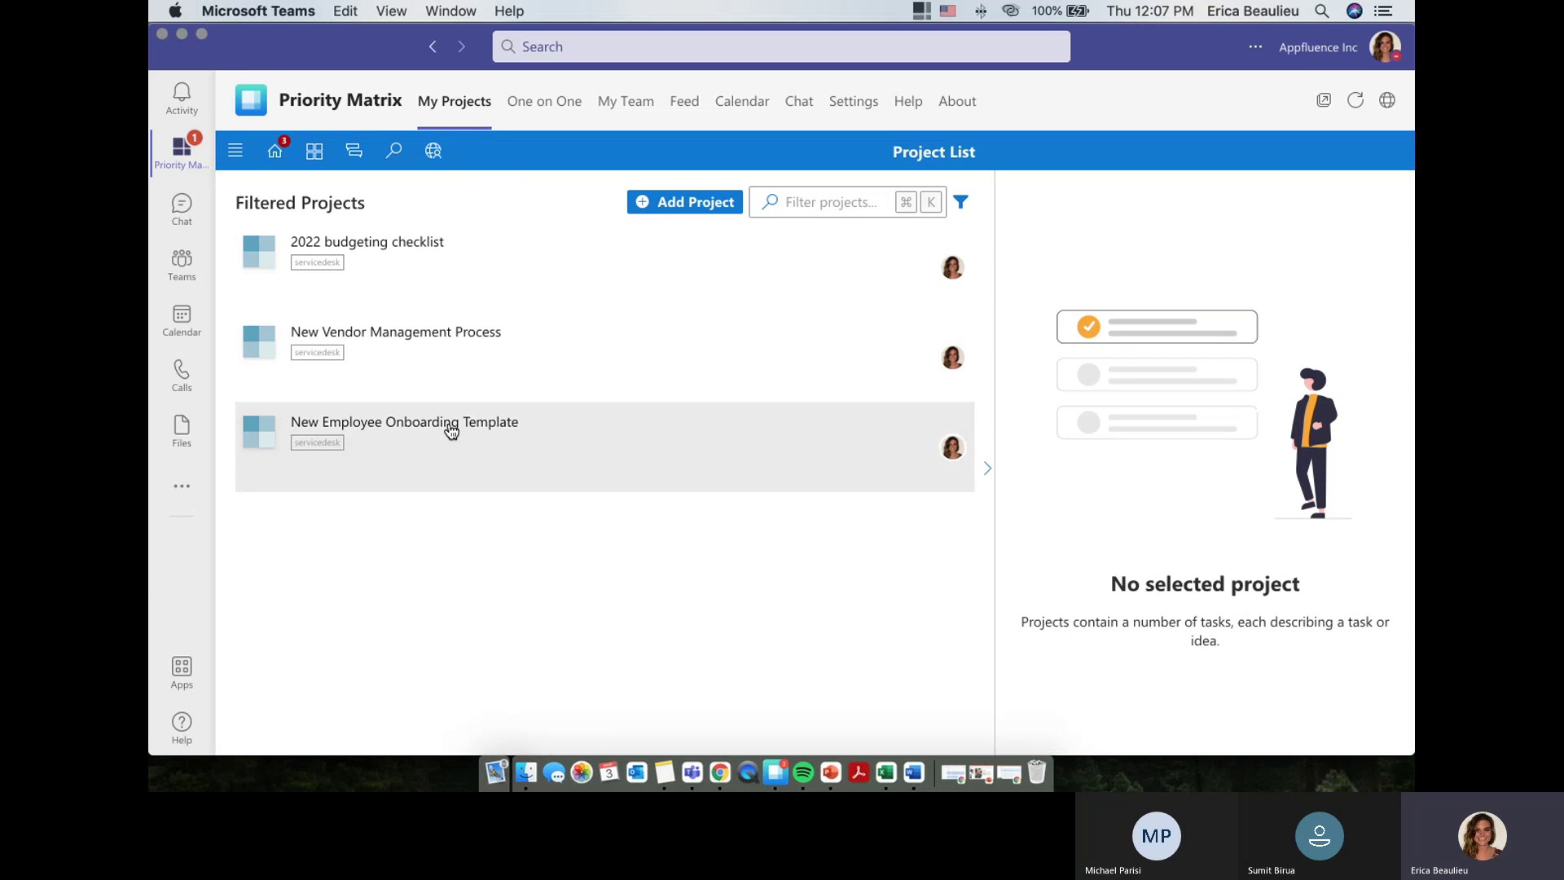
click(451, 430)
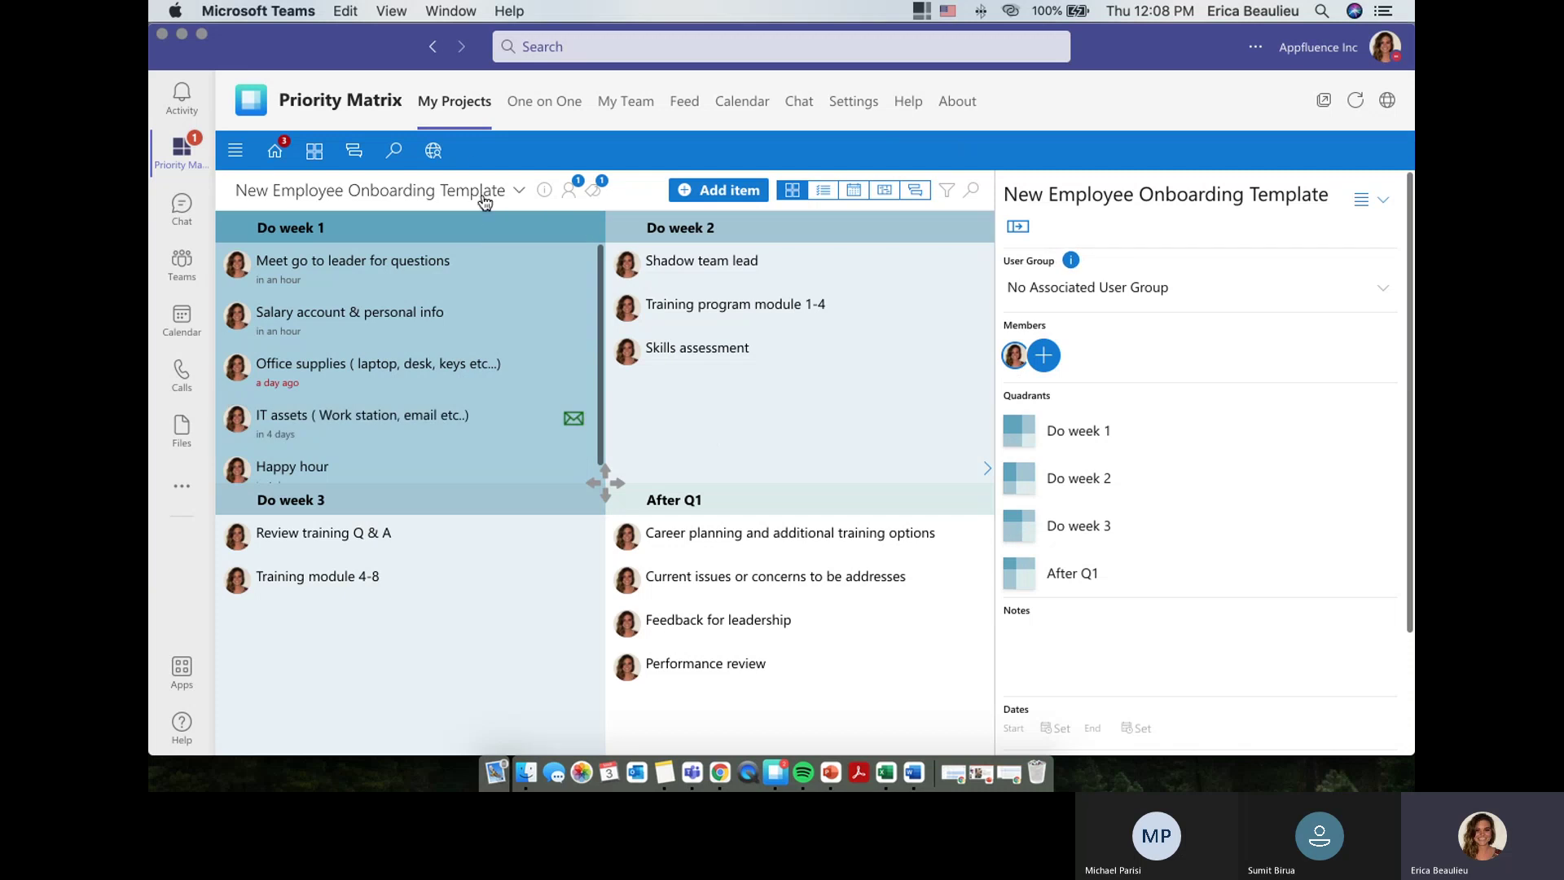
click(1044, 356)
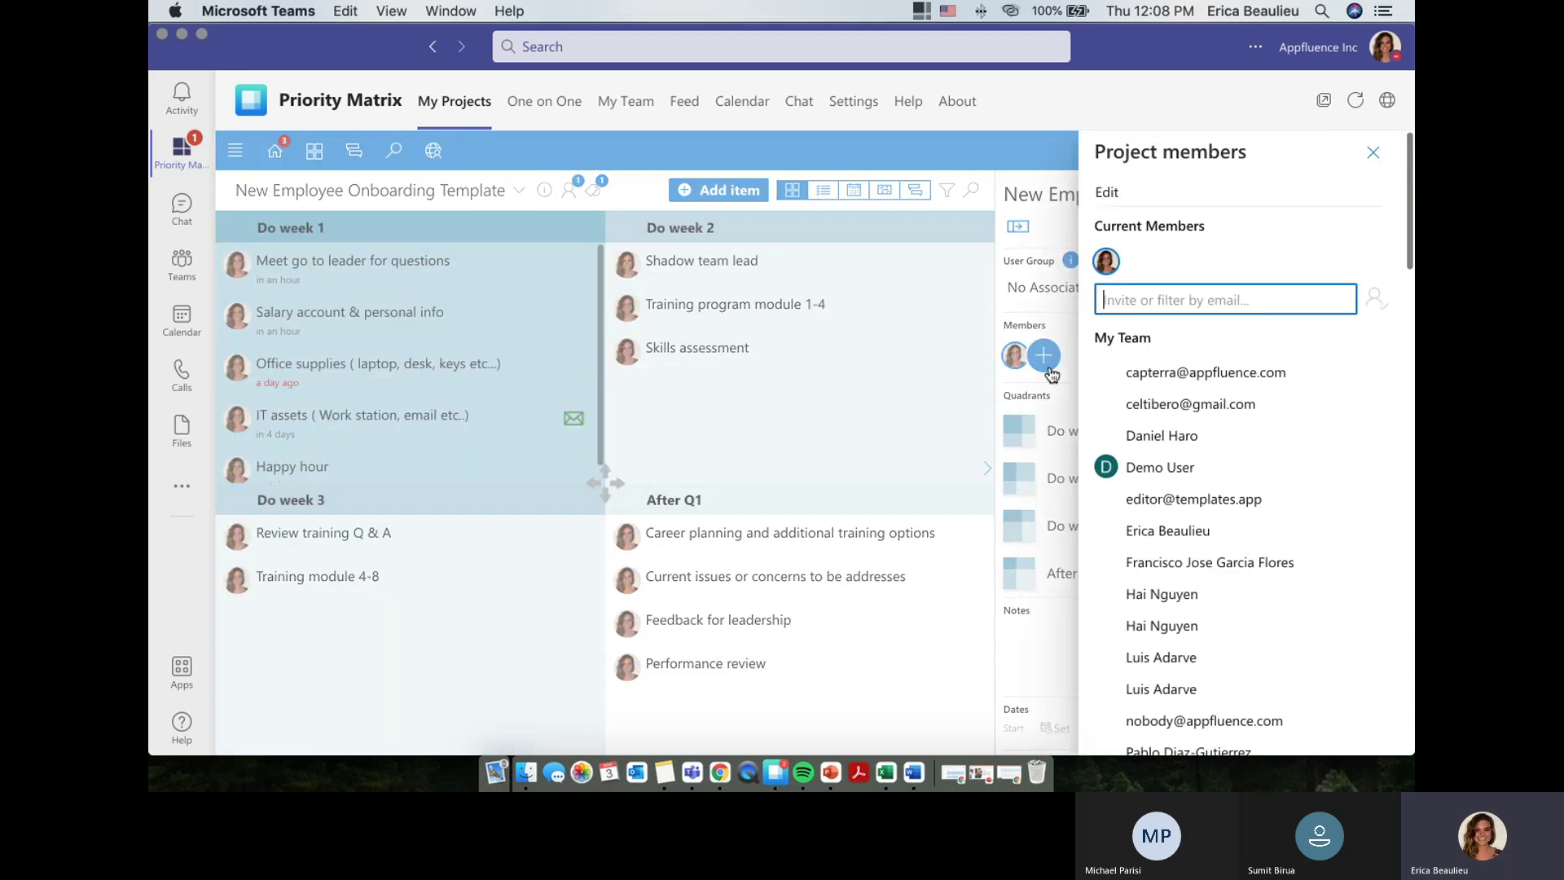
Add a teammate and two collaborators as onboarding project members, then return to the Project List
click(1173, 469)
scroll(1189, 518, down, 10)
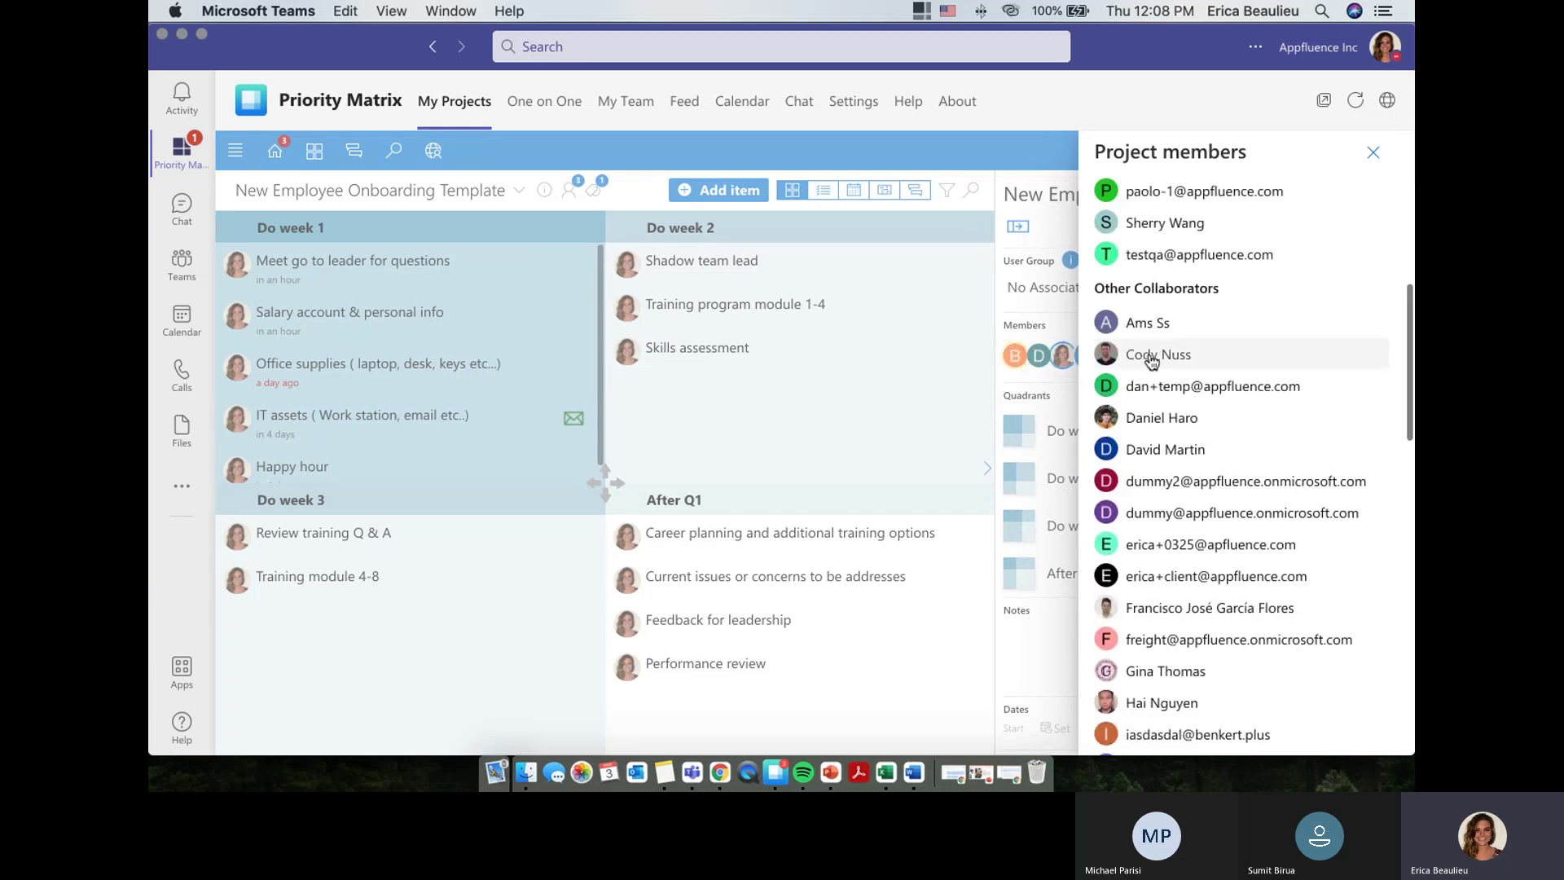
click(1149, 362)
click(1149, 363)
click(1373, 155)
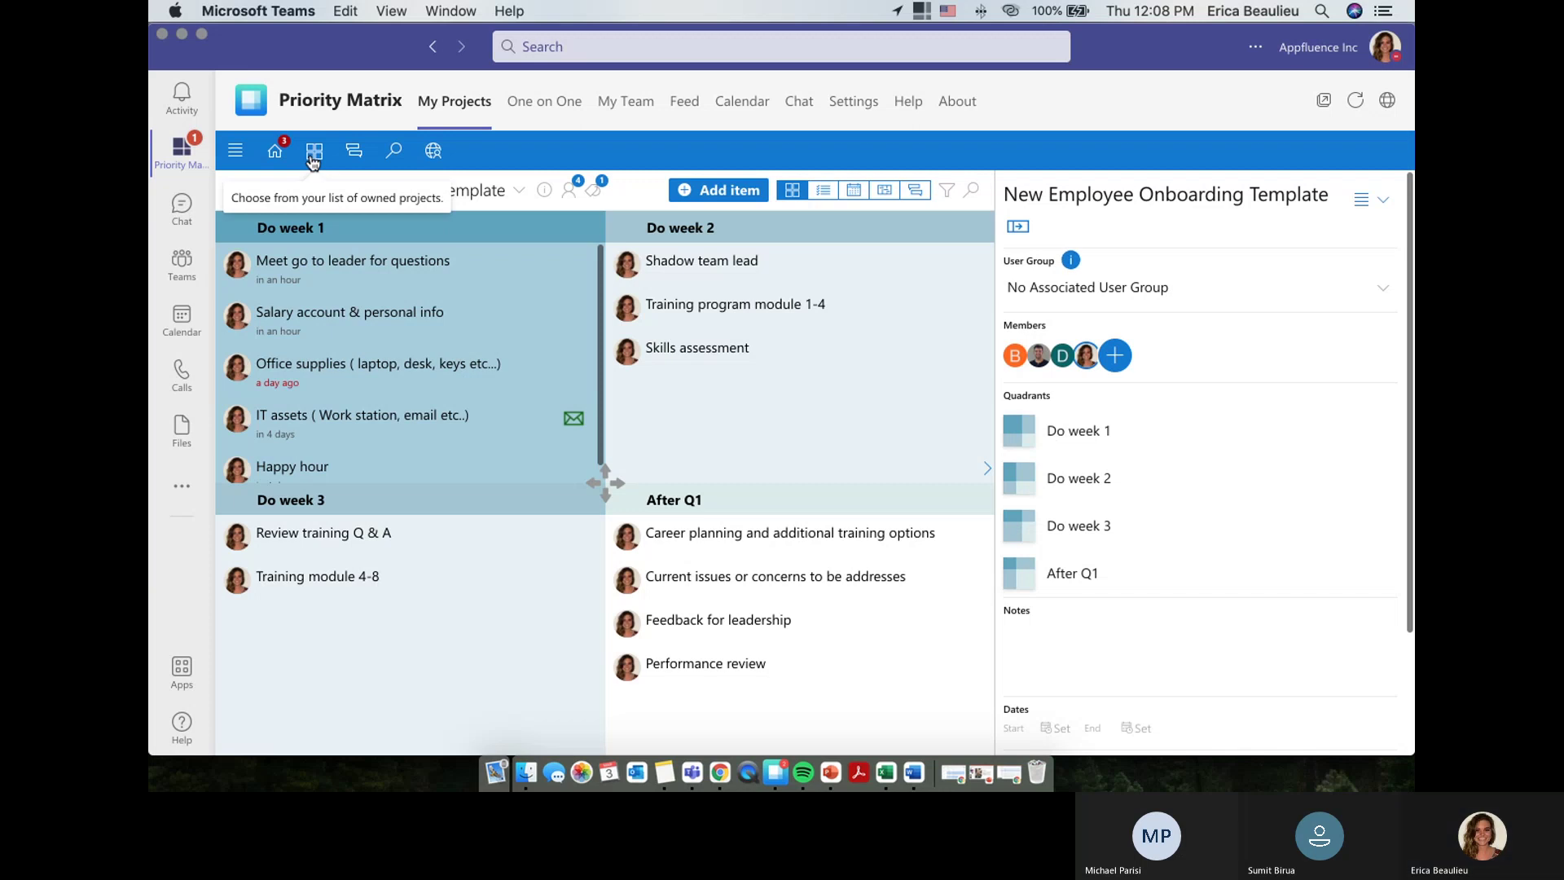
click(313, 160)
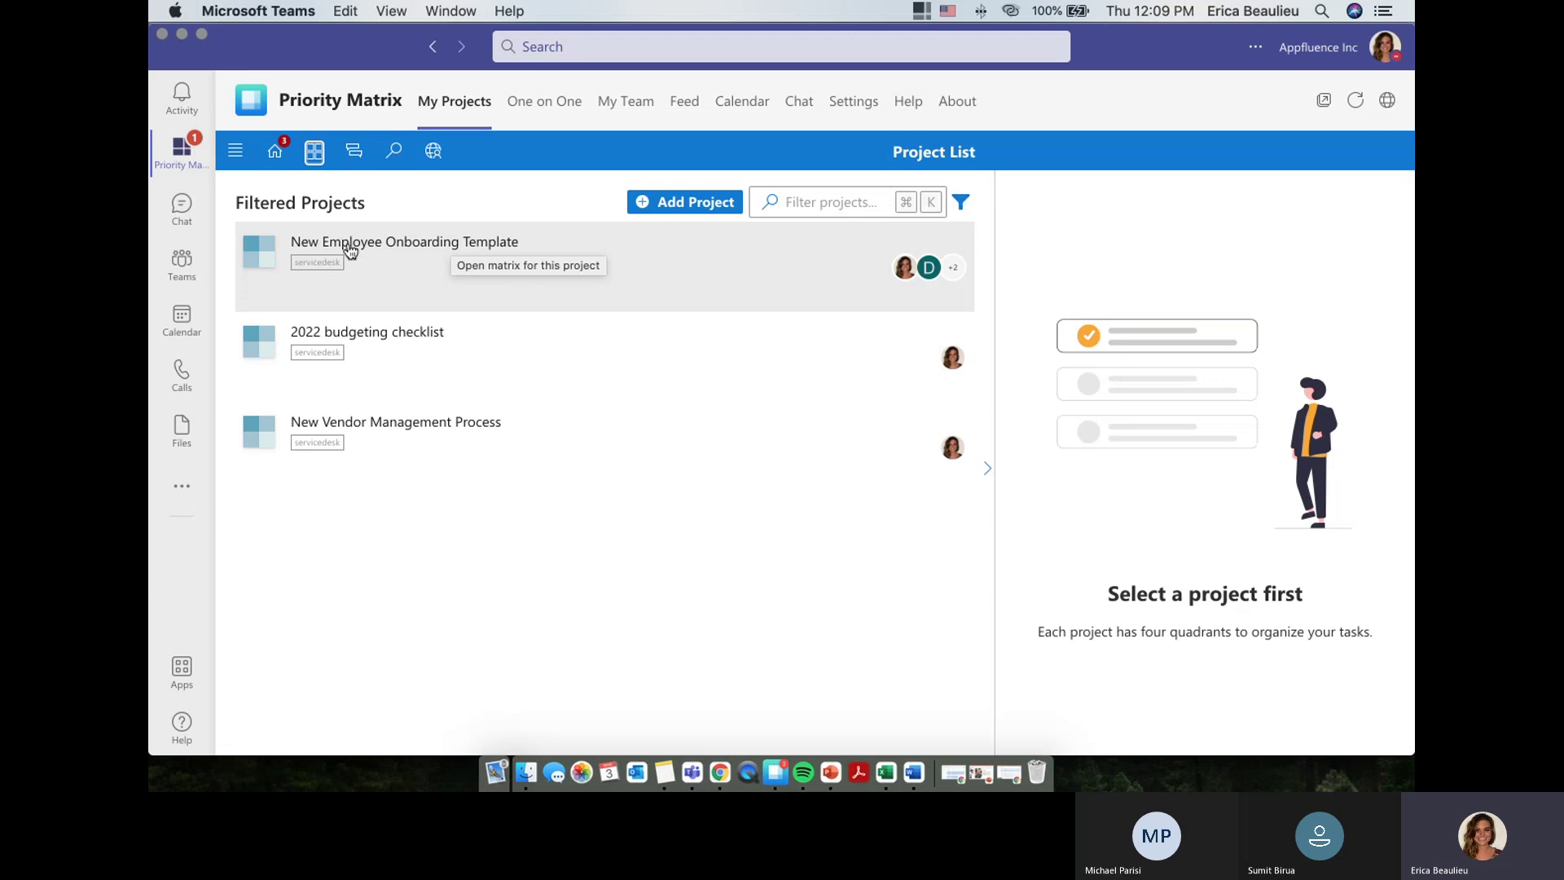
Review the onboarding project's task details and actions, then start a new project from a template
click(495, 249)
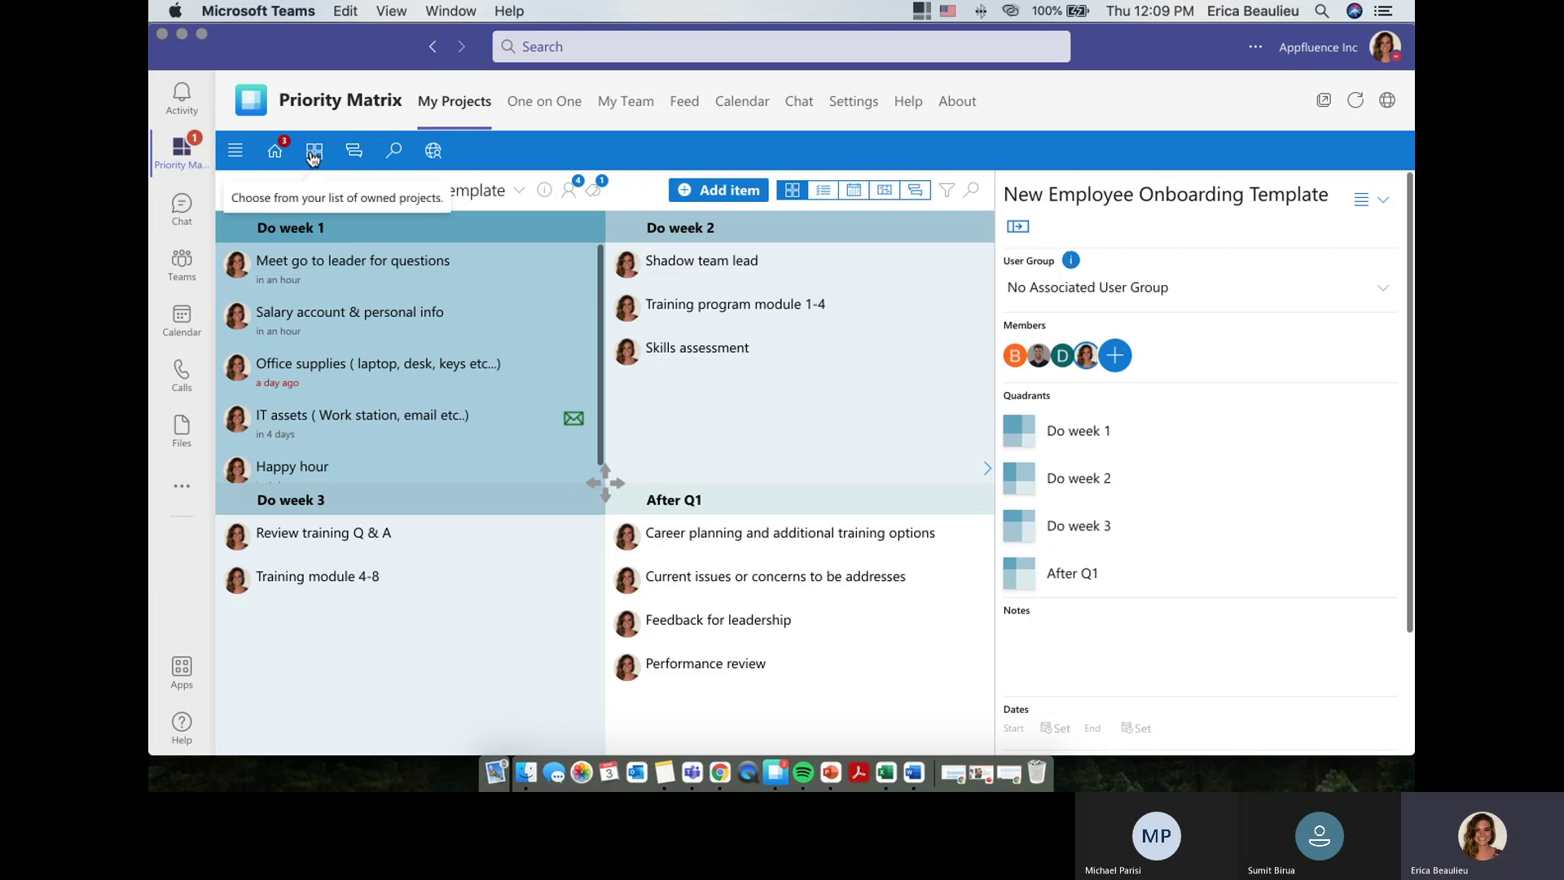
click(333, 273)
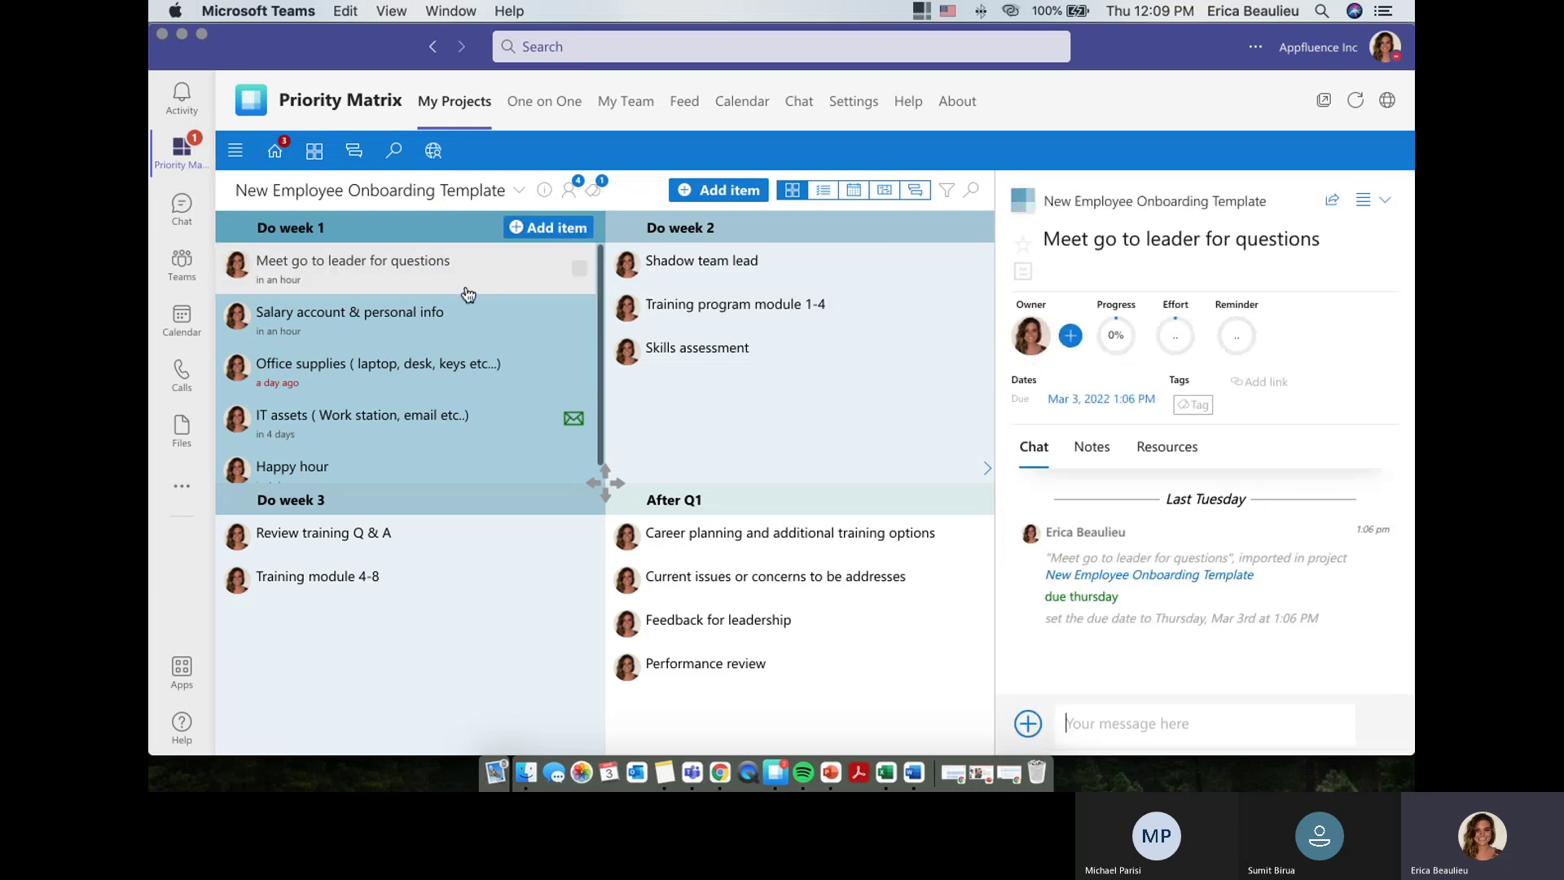
click(1071, 204)
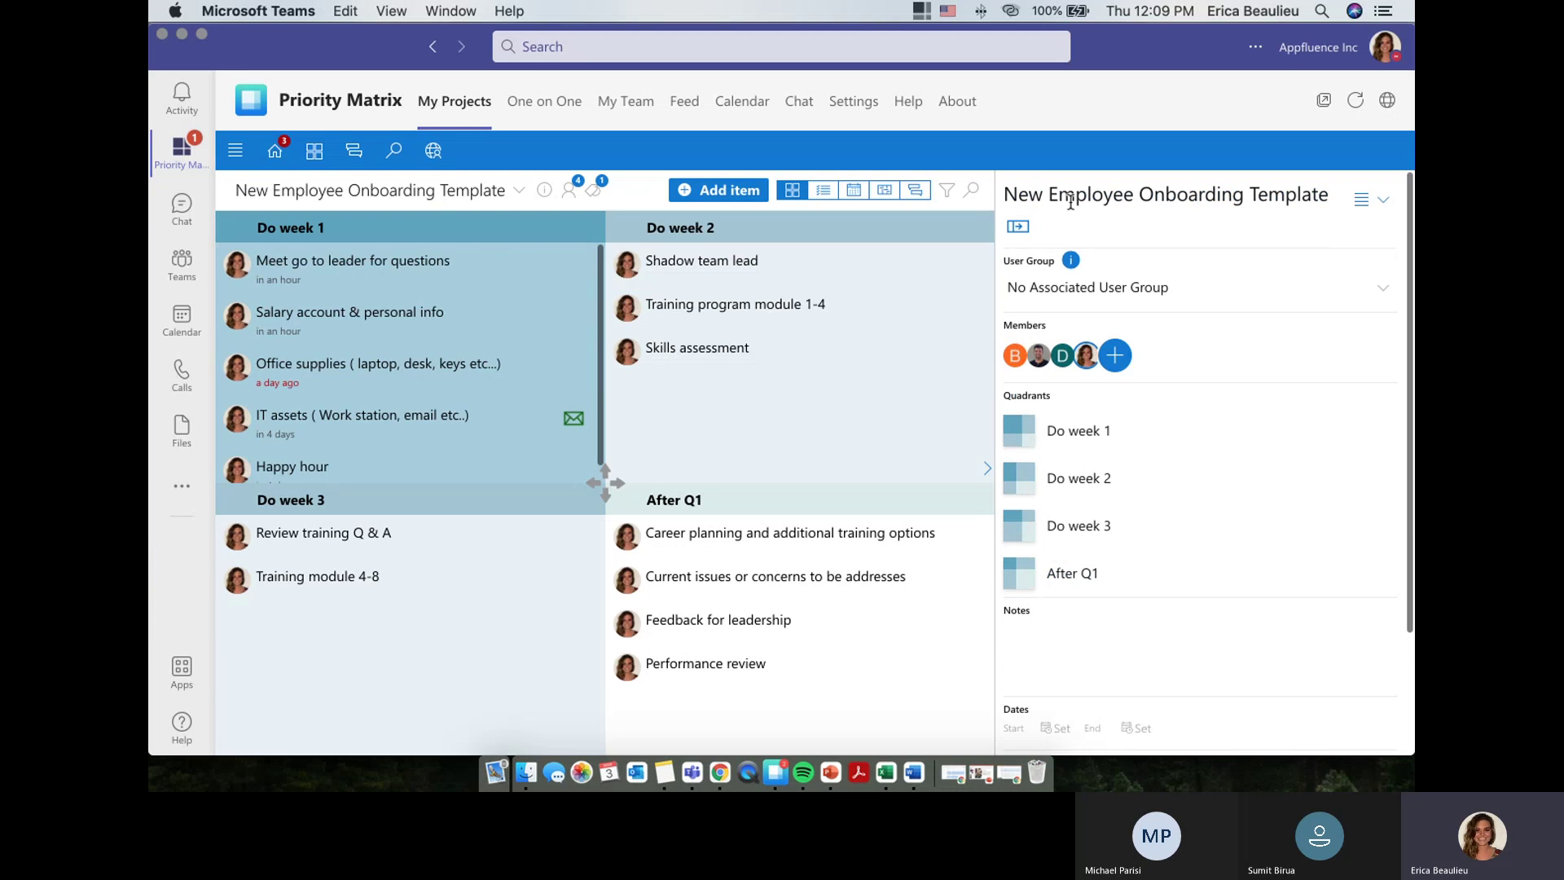
click(1371, 203)
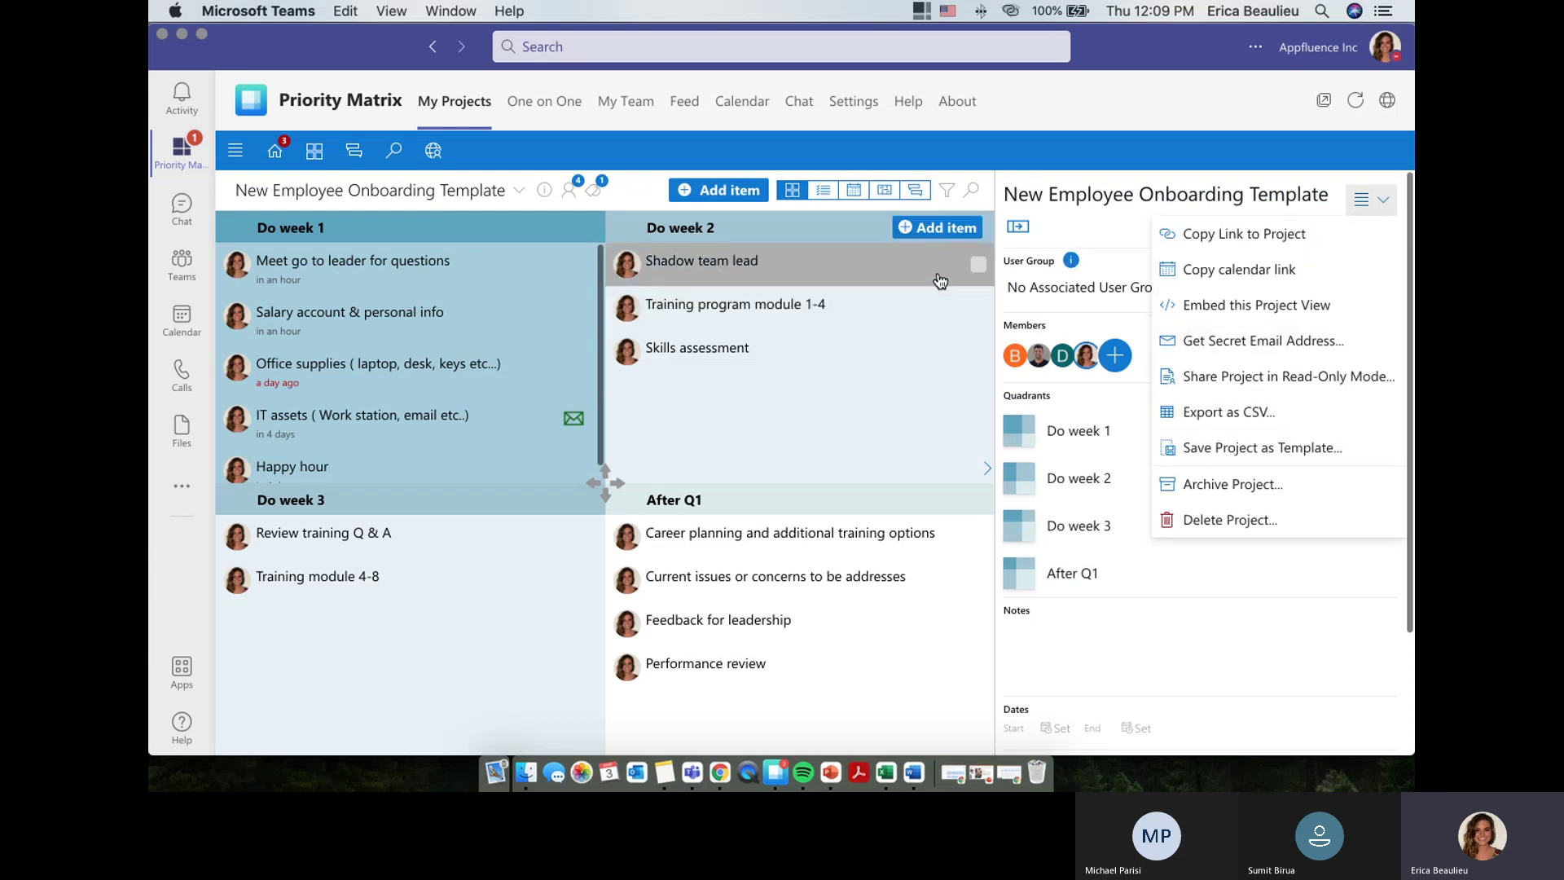
click(316, 152)
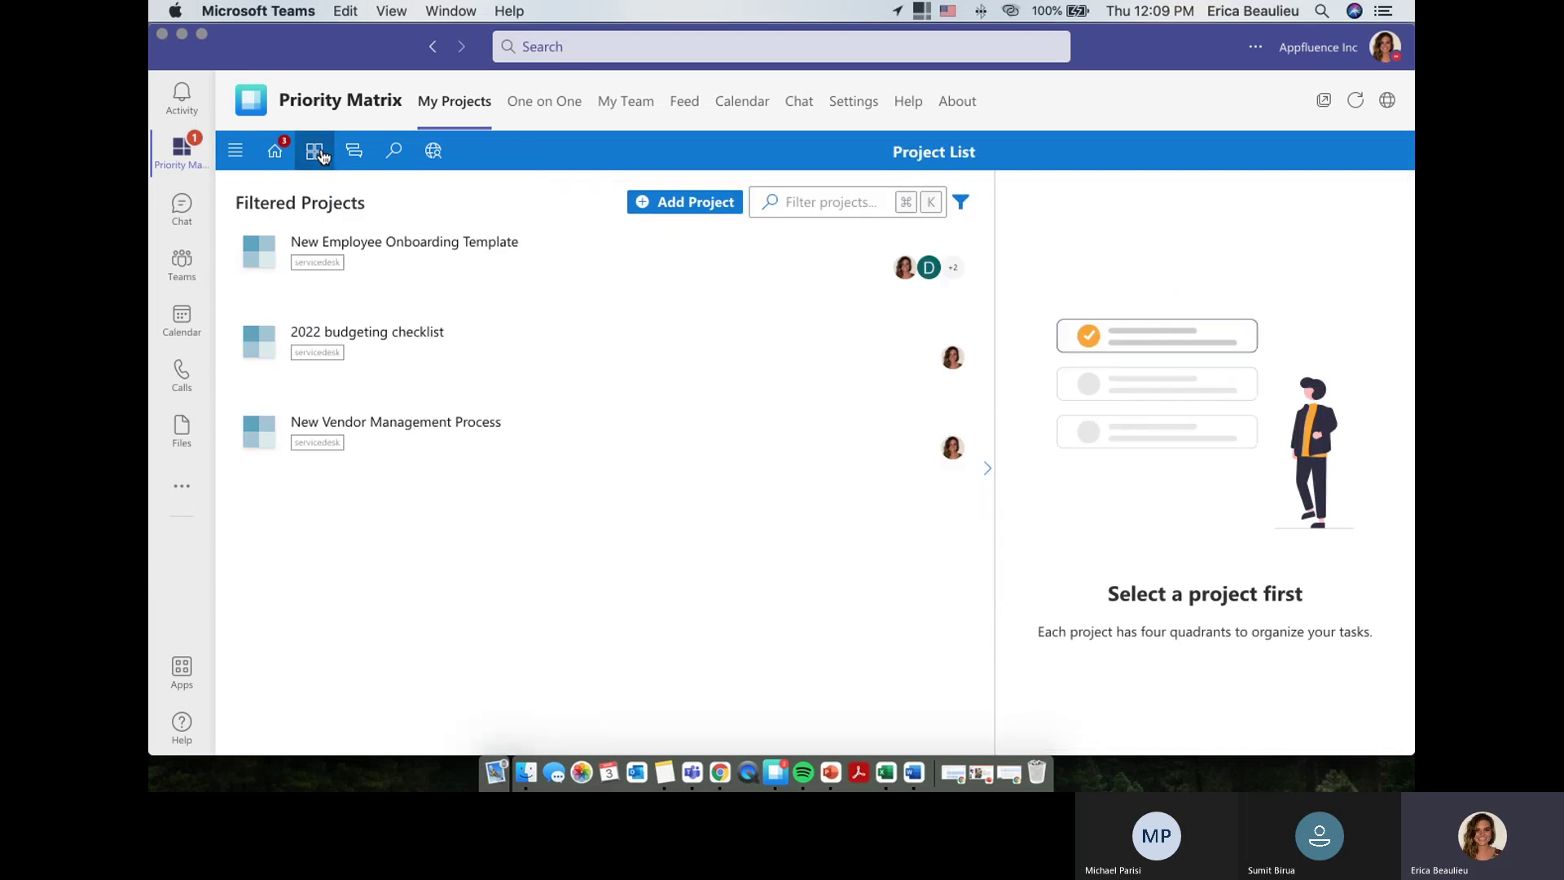
click(694, 209)
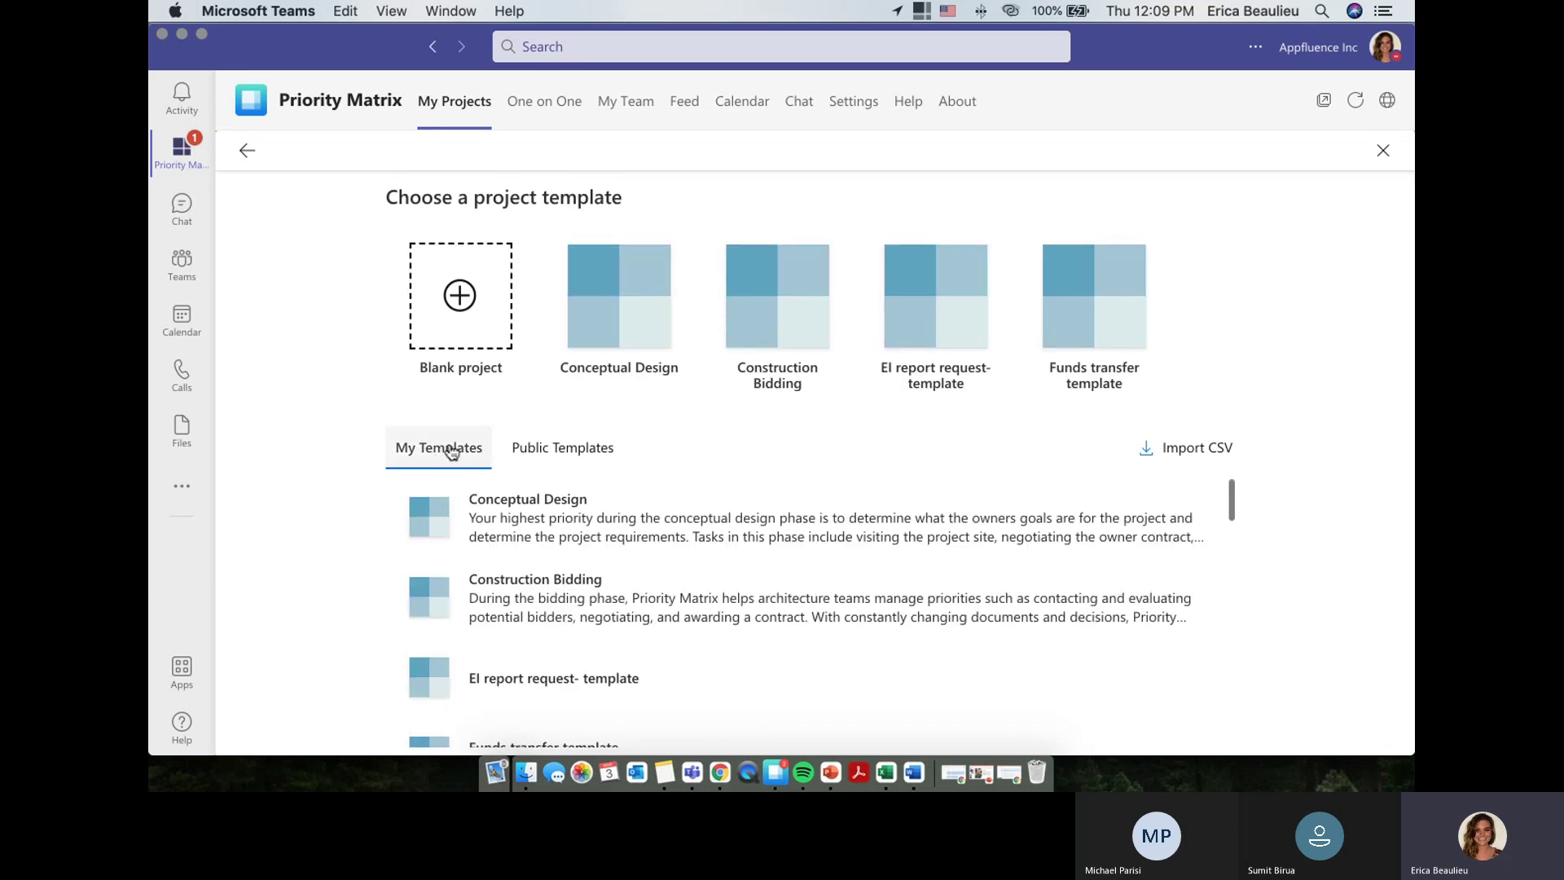
Browse the template list, then go back and open the New Employee Onboarding Template matrix
scroll(531, 599, down, 4)
scroll(531, 595, down, 2)
scroll(531, 595, up, 6)
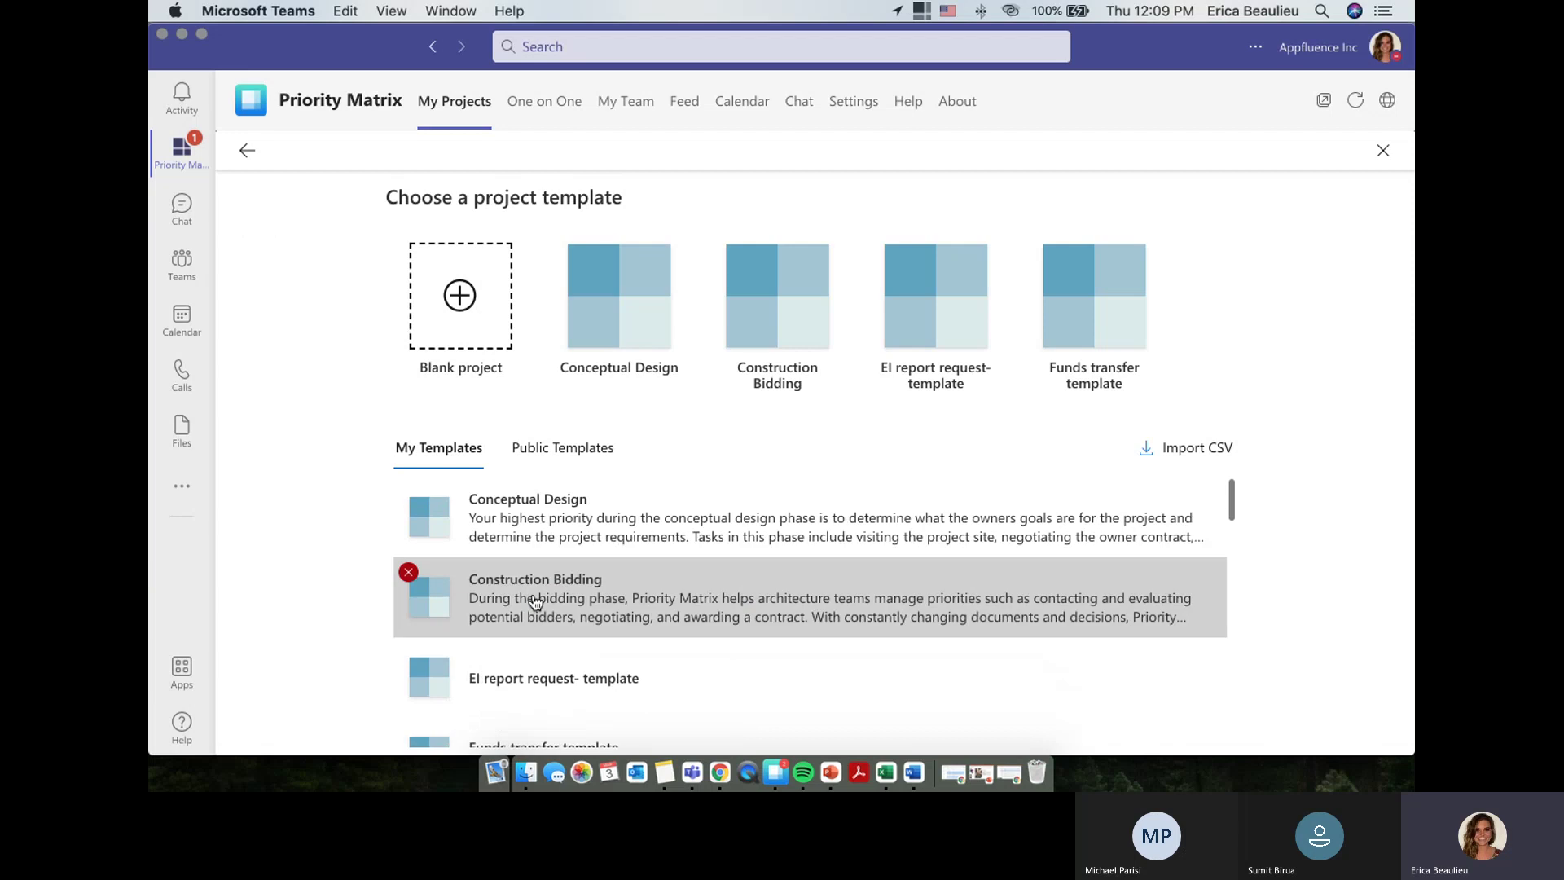
click(247, 151)
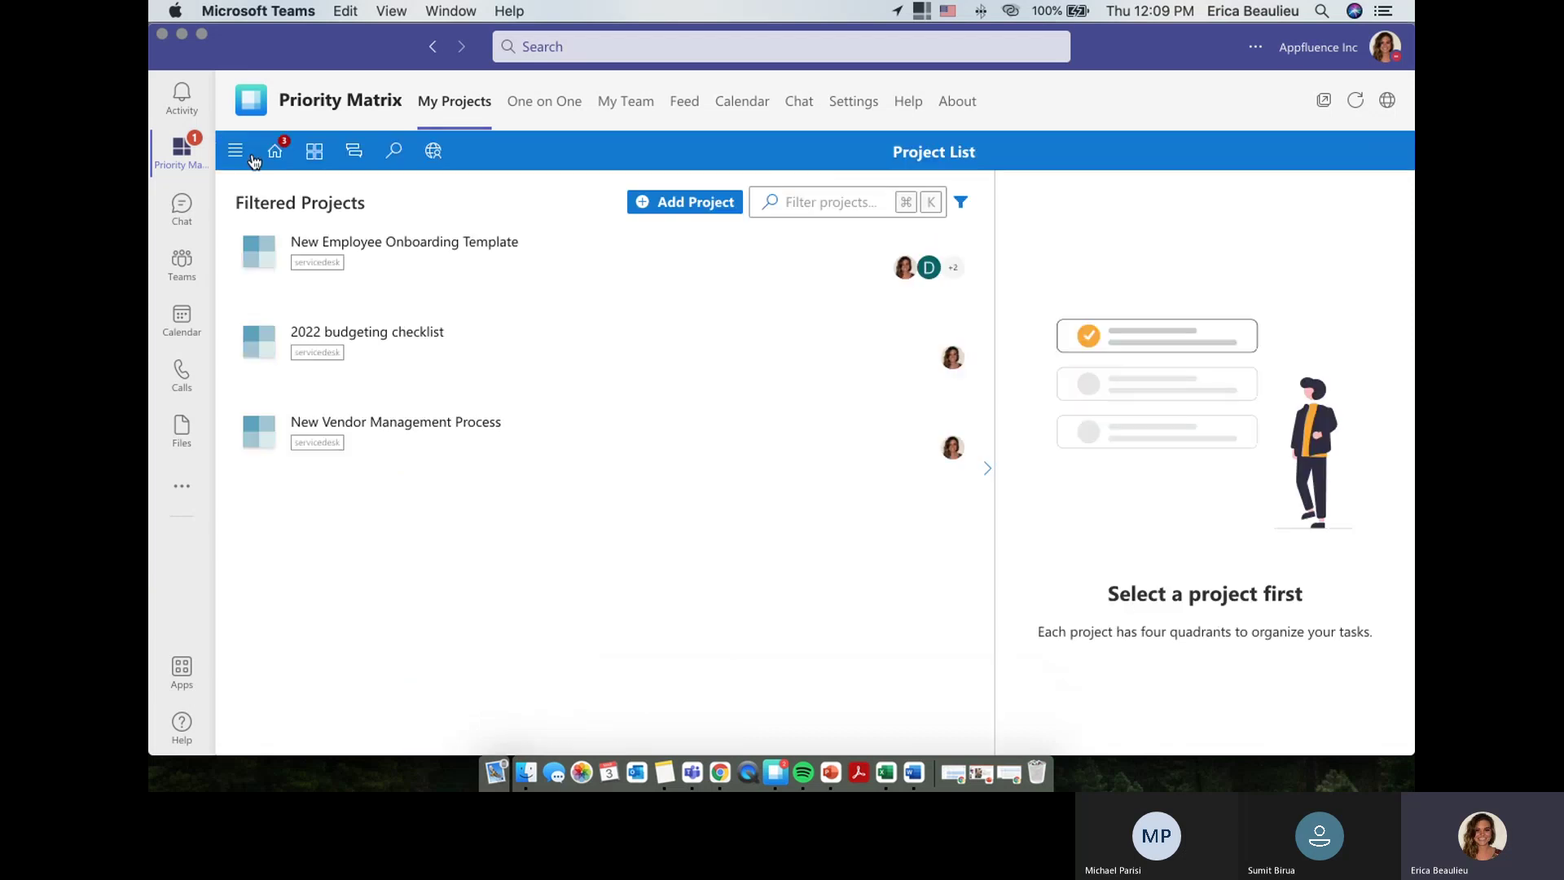
click(408, 255)
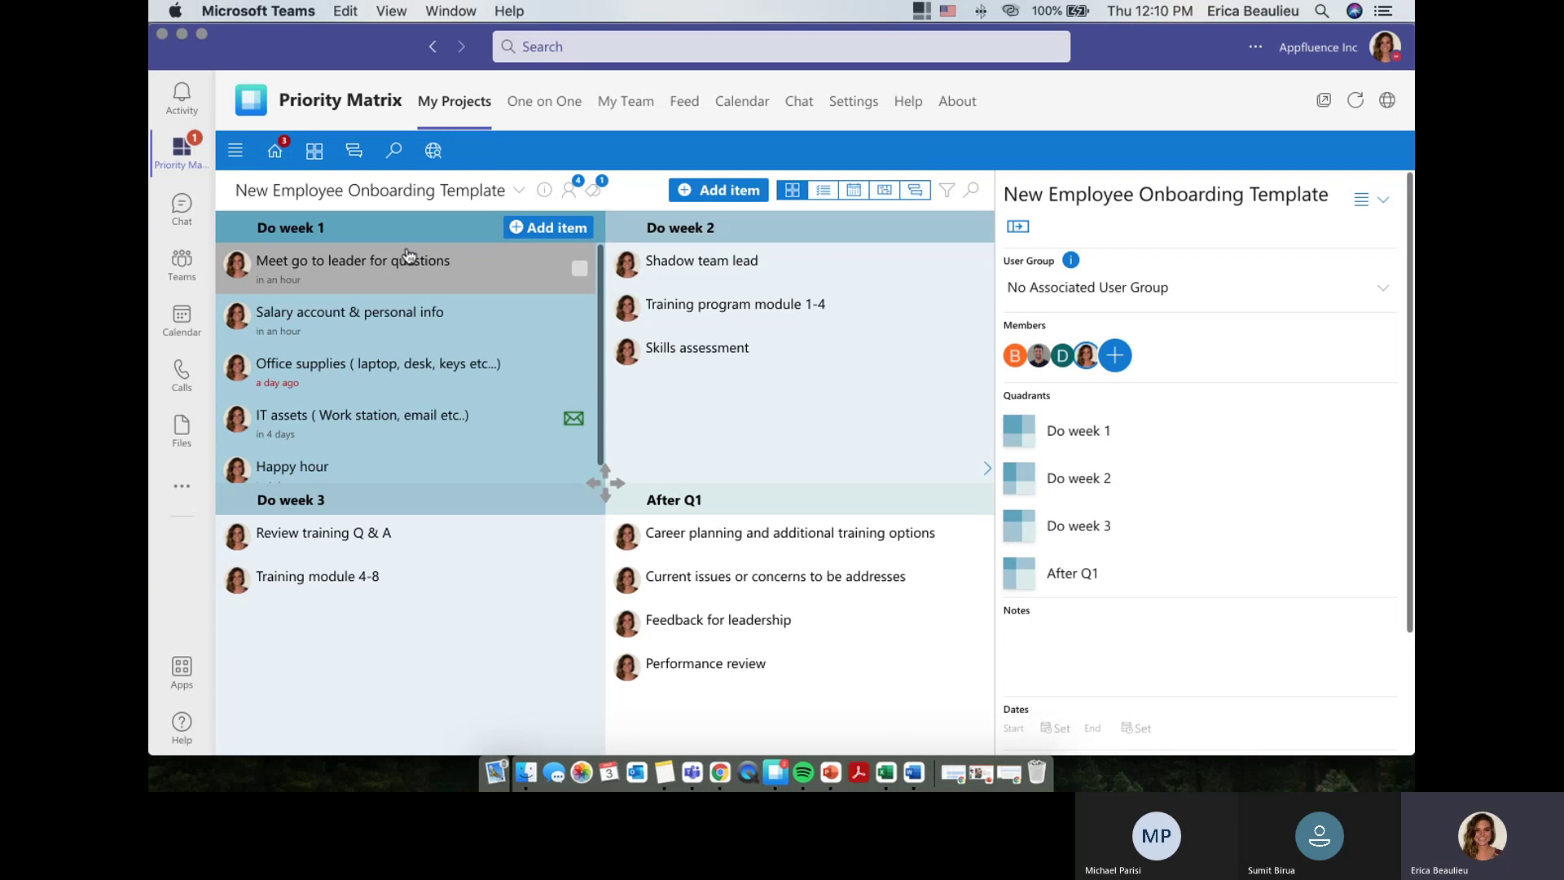
Show details of 'Meet go to leader for questions', due Mar 3, 2022
click(405, 275)
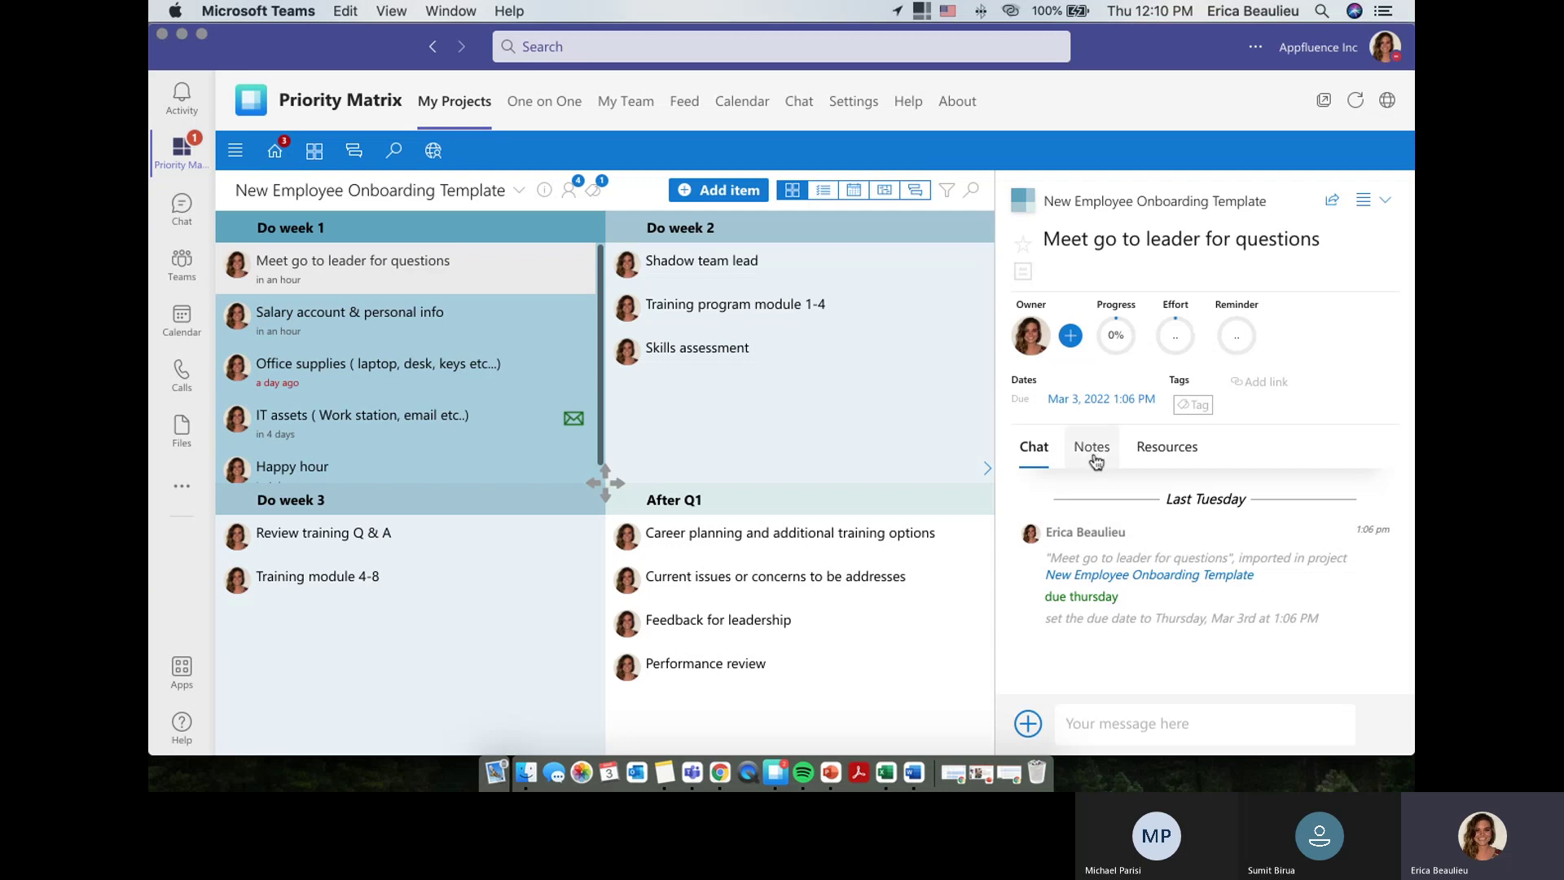
Set 'Meet go to leader for questions' to recur weekly, mark it complete, and return to the project list
click(1075, 405)
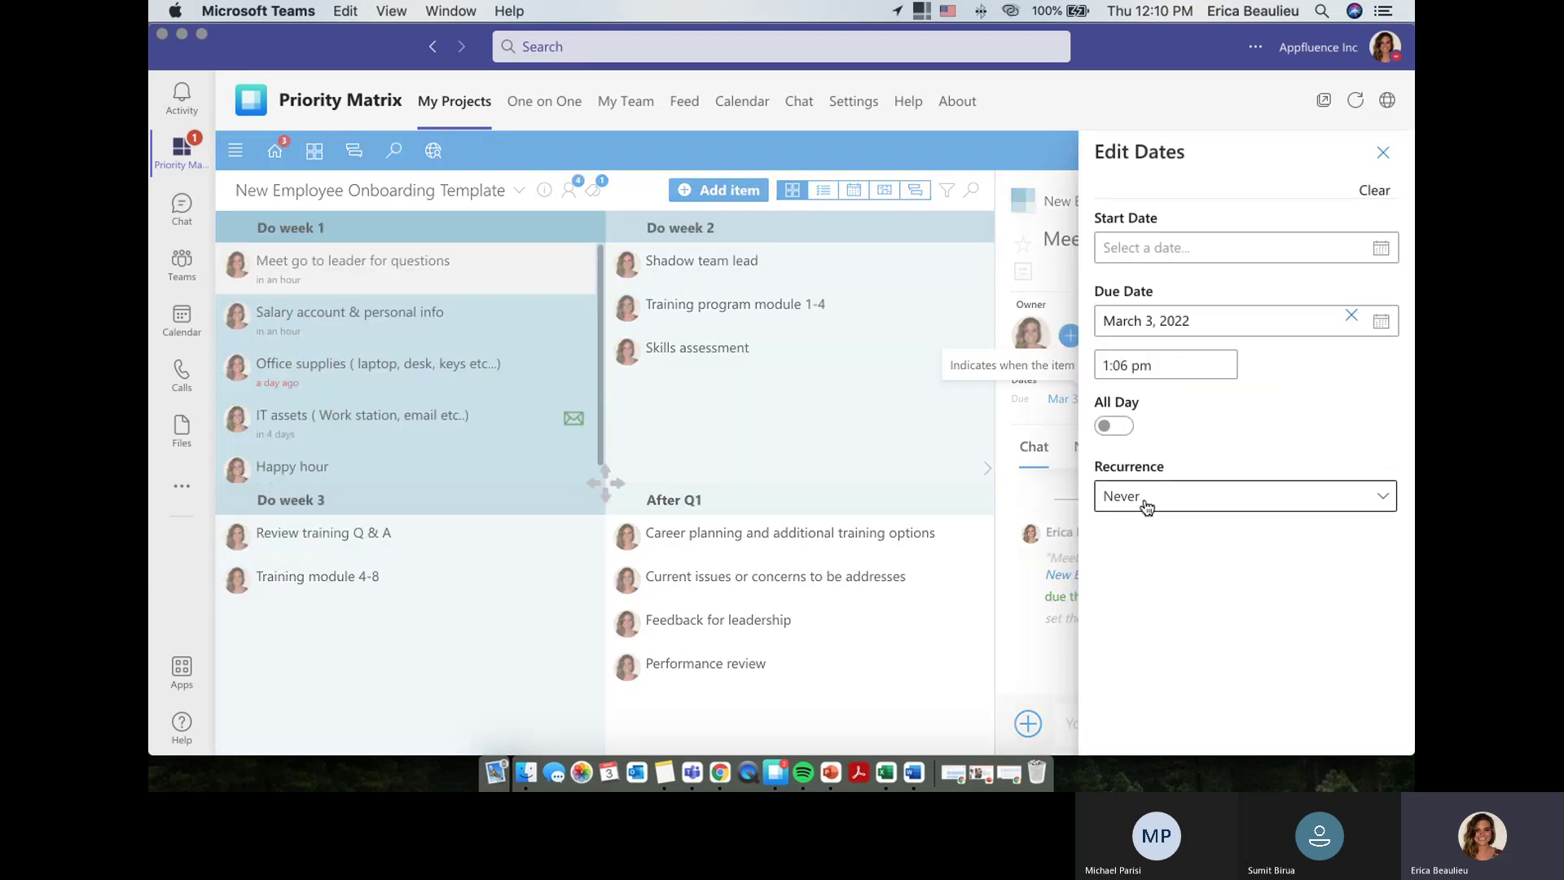
click(1149, 499)
click(916, 531)
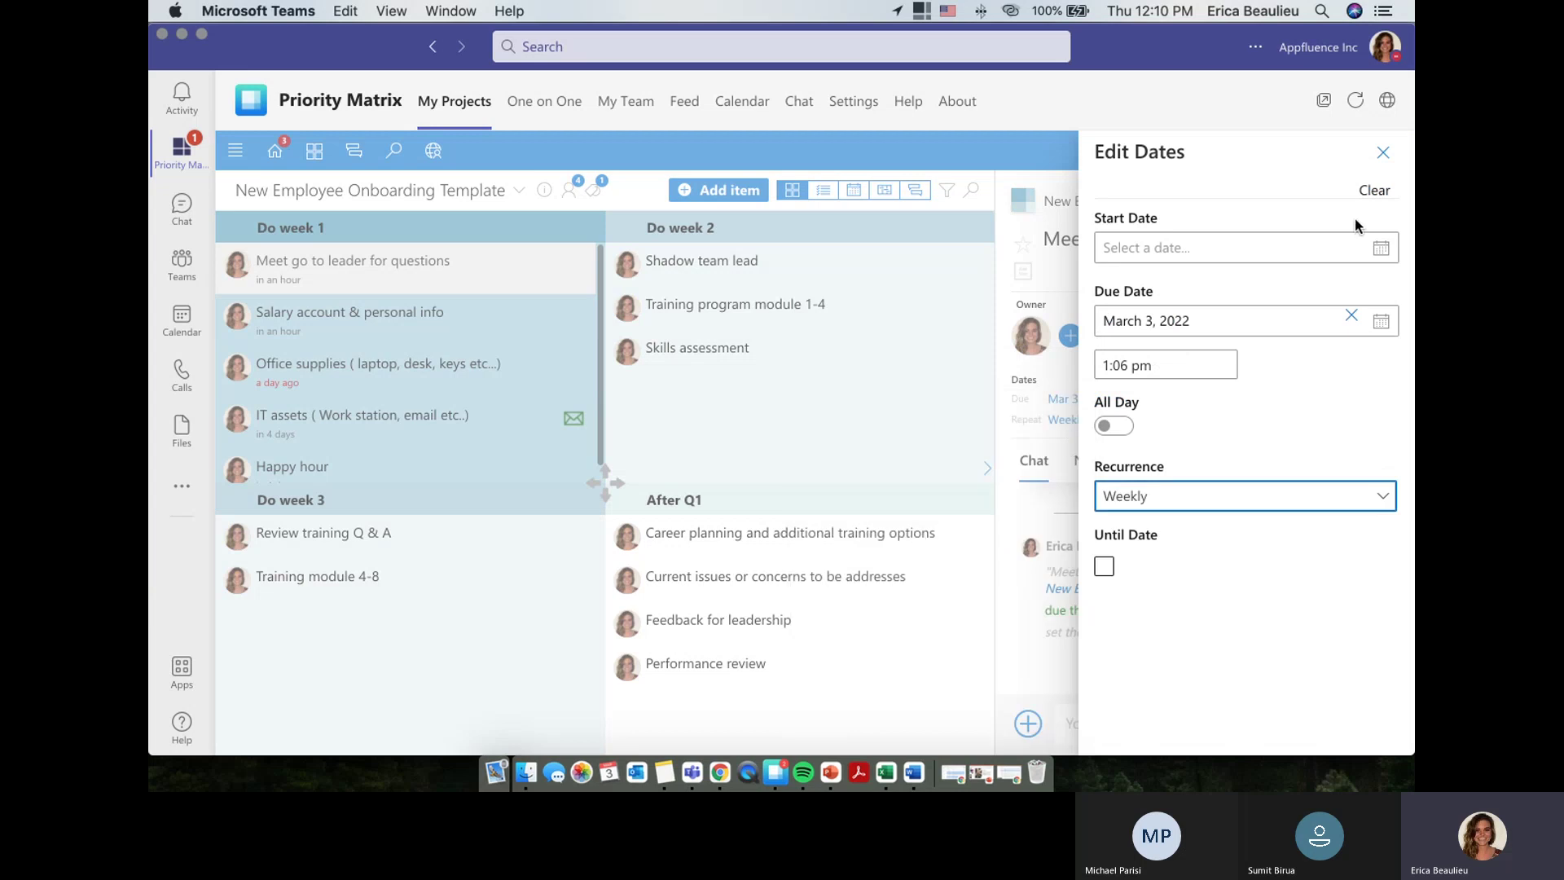
click(1382, 154)
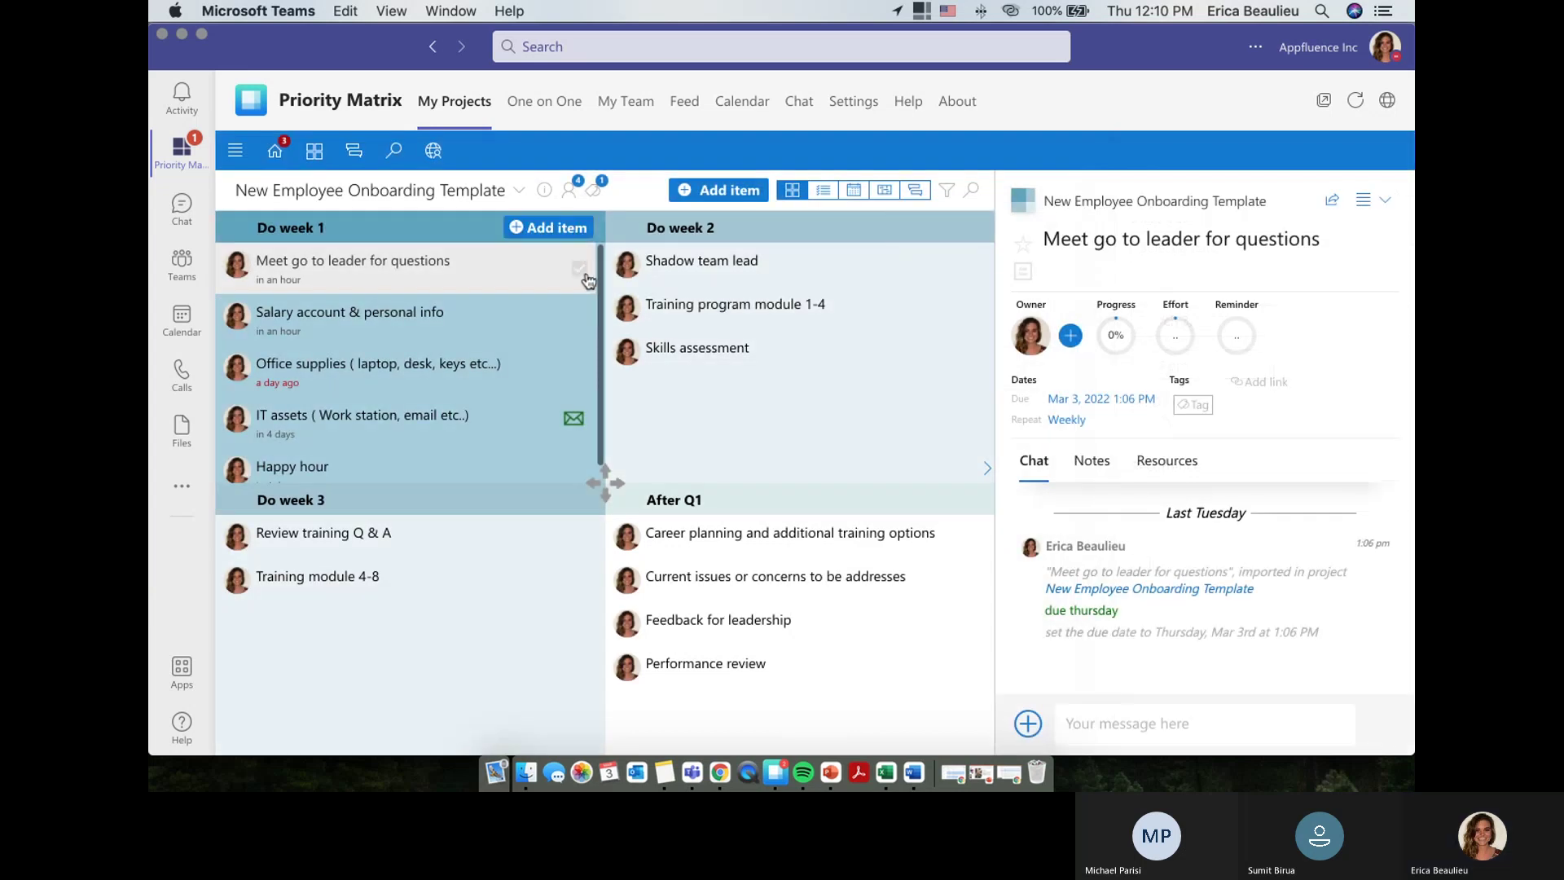
click(583, 268)
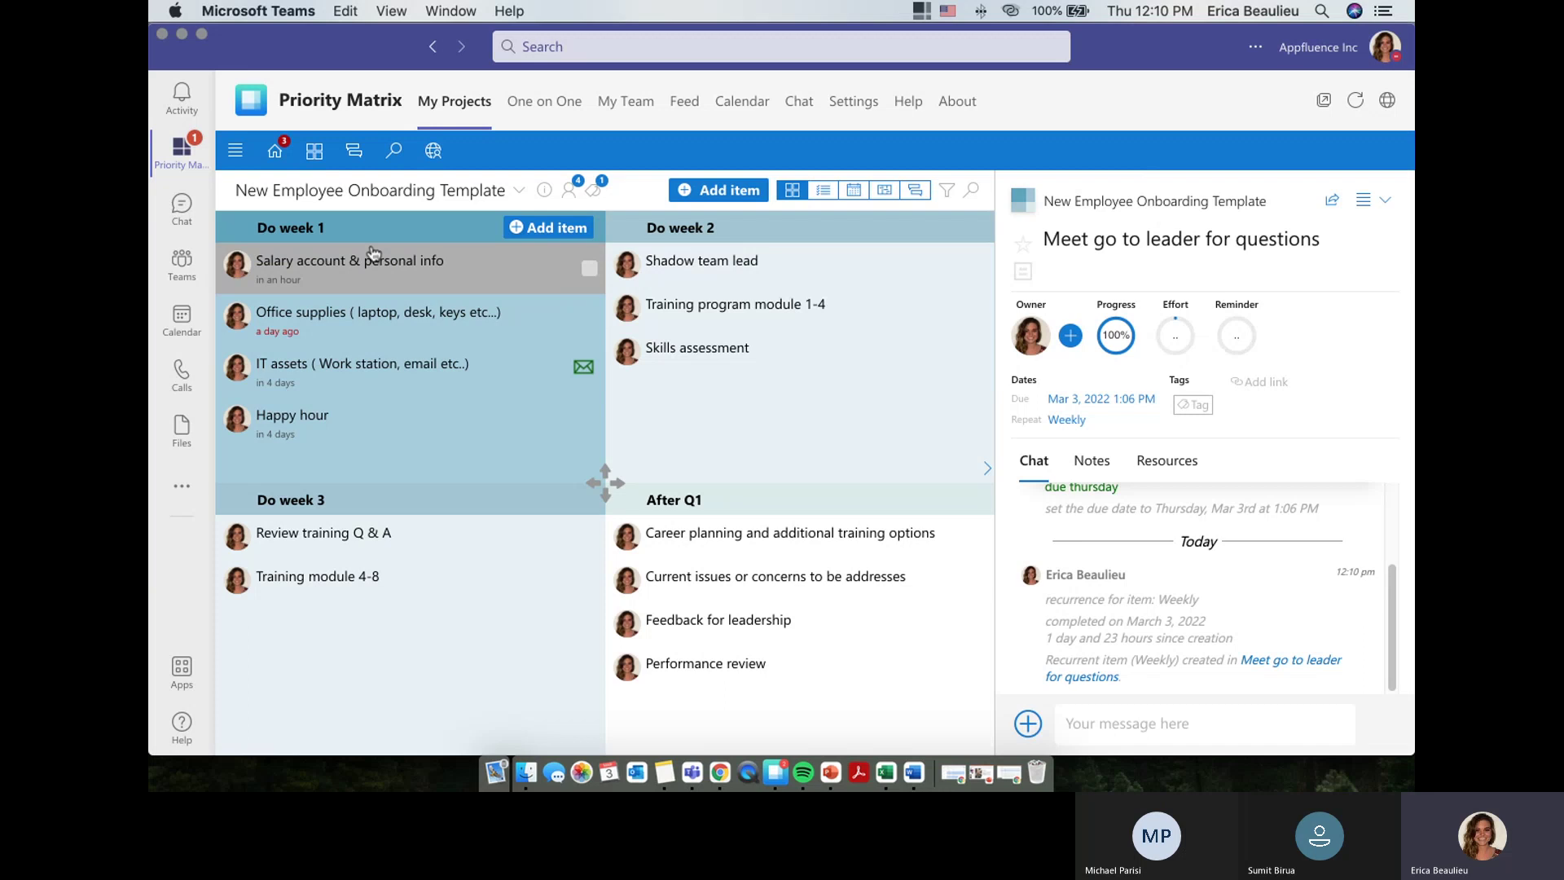
click(312, 154)
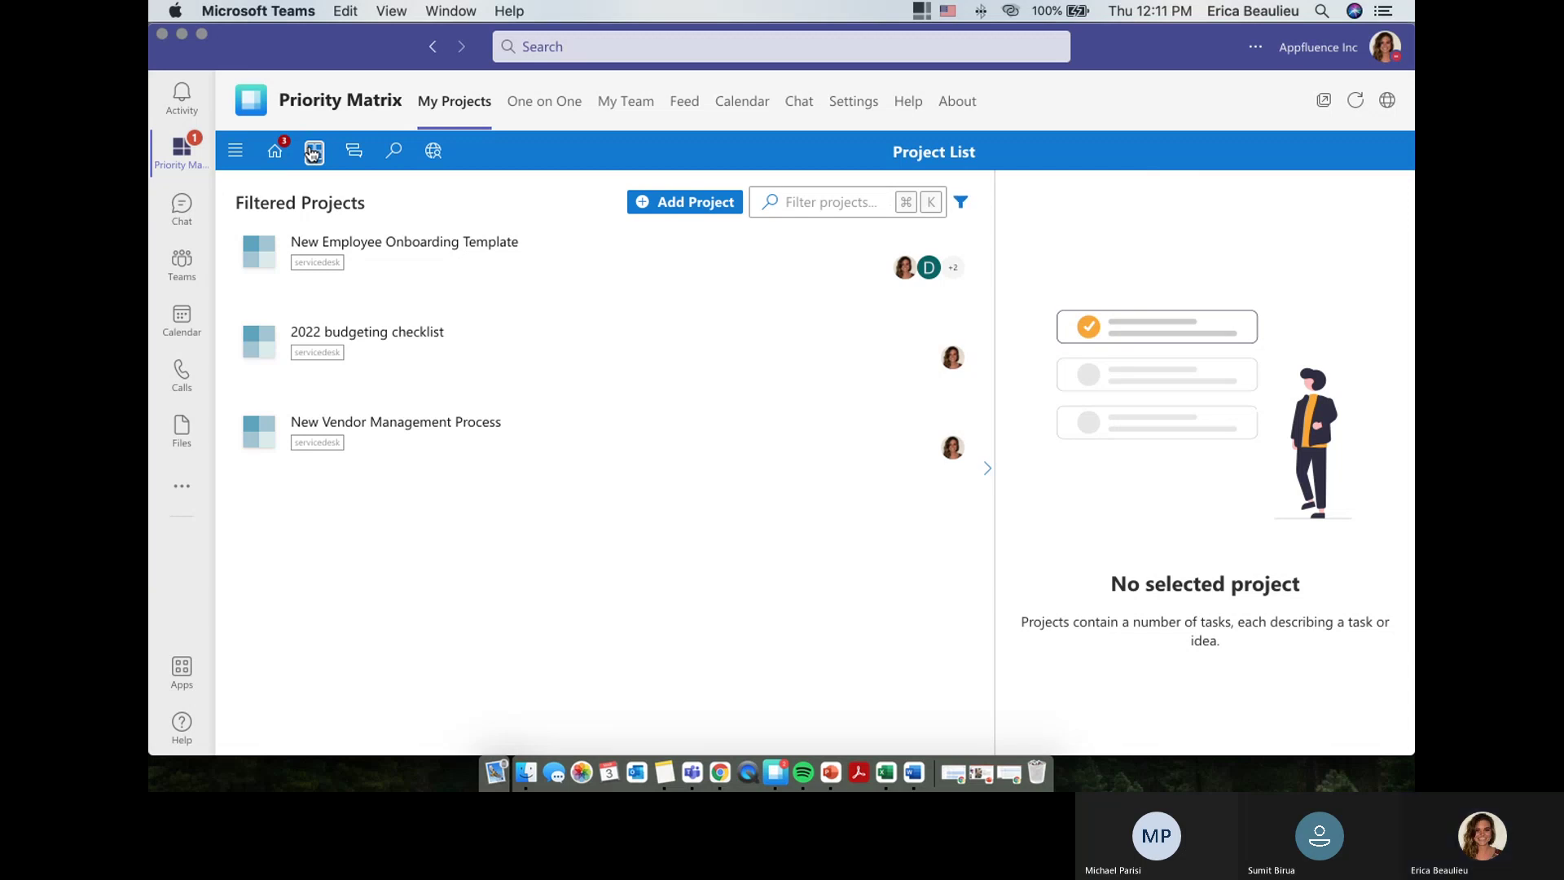
Show the One on One view, enlarge its shared task list, cancel a new shared task, and return to My Projects
click(559, 120)
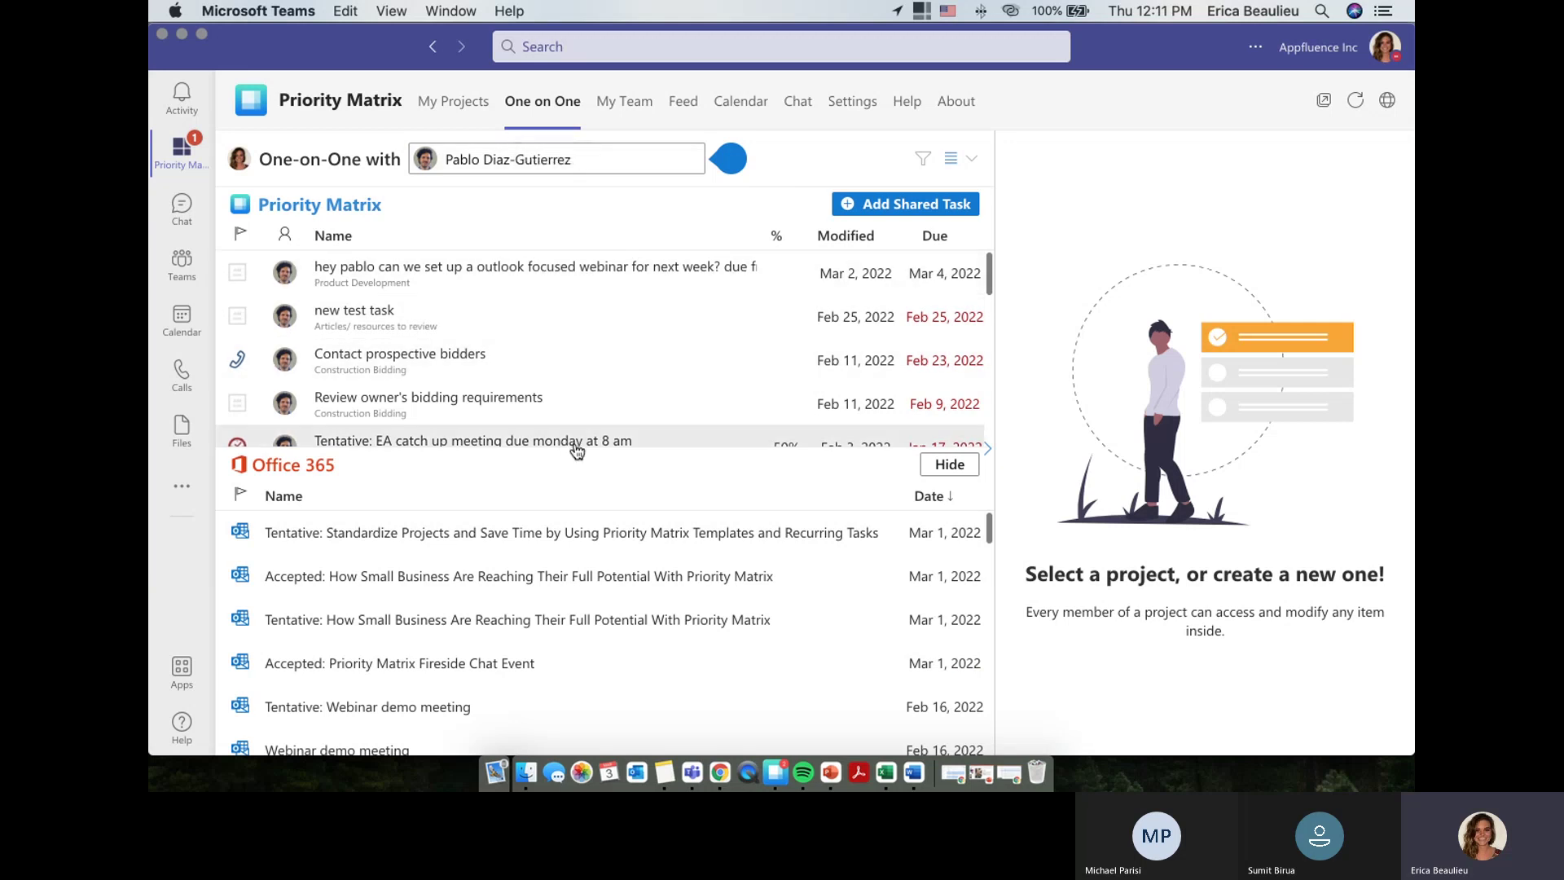
drag(575, 445, 584, 480)
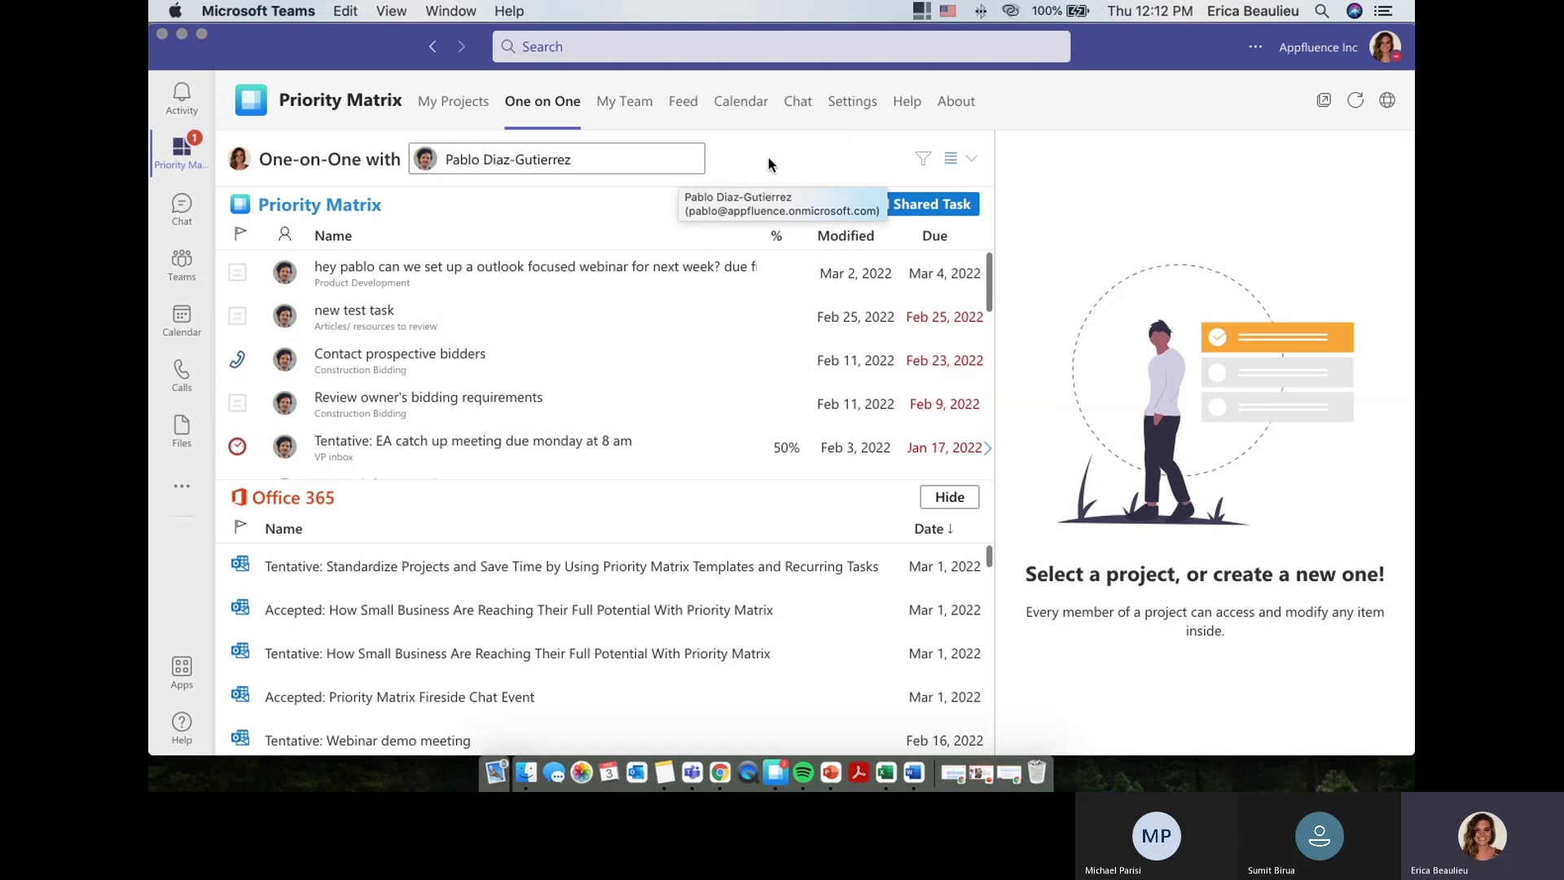
click(933, 215)
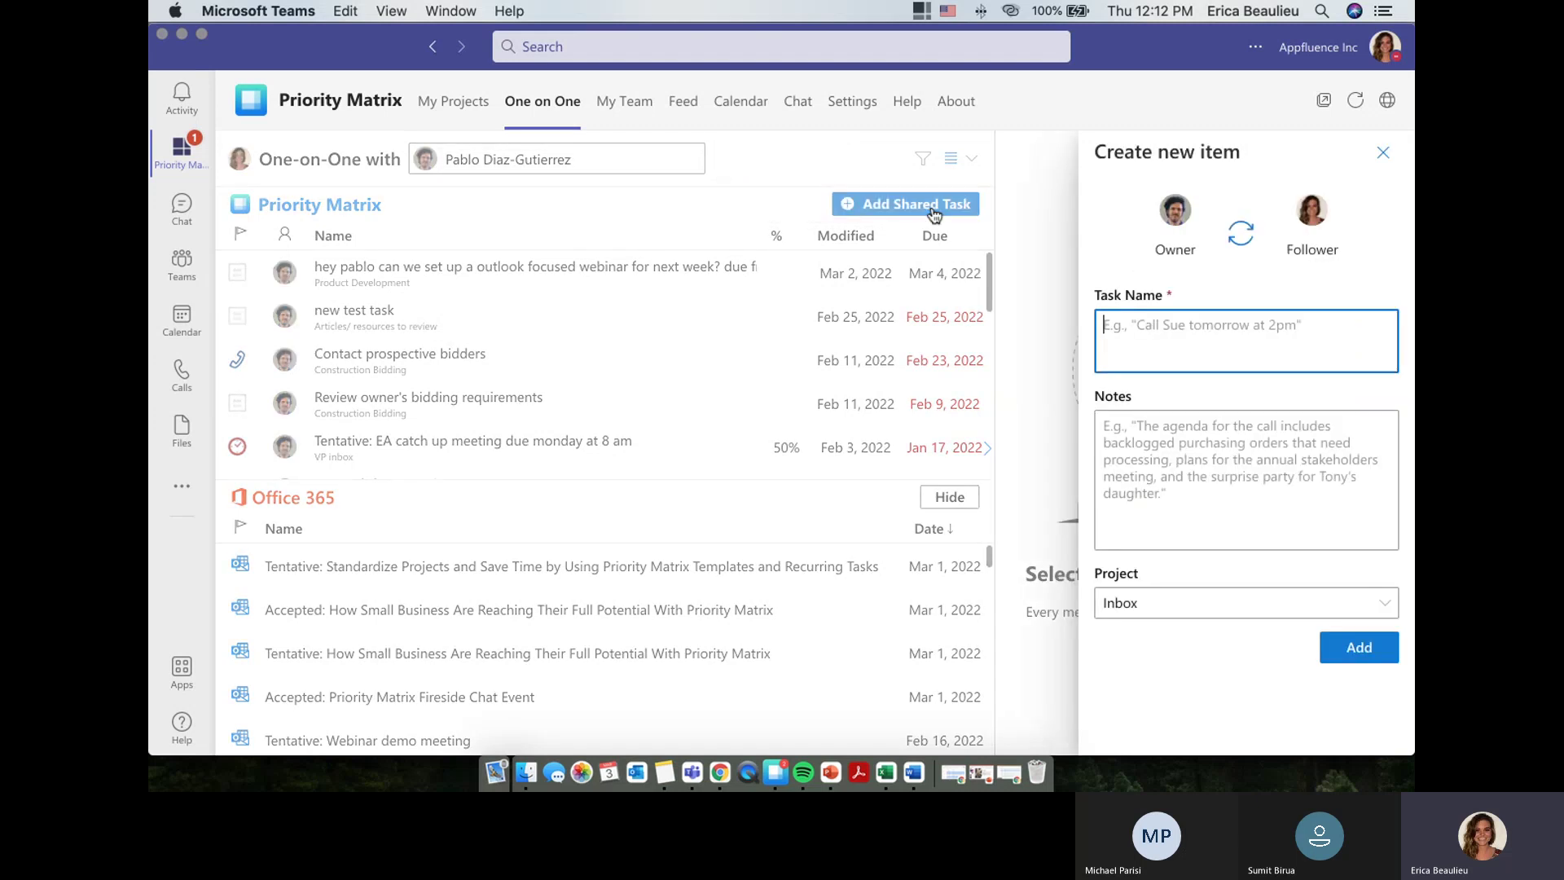
click(1383, 155)
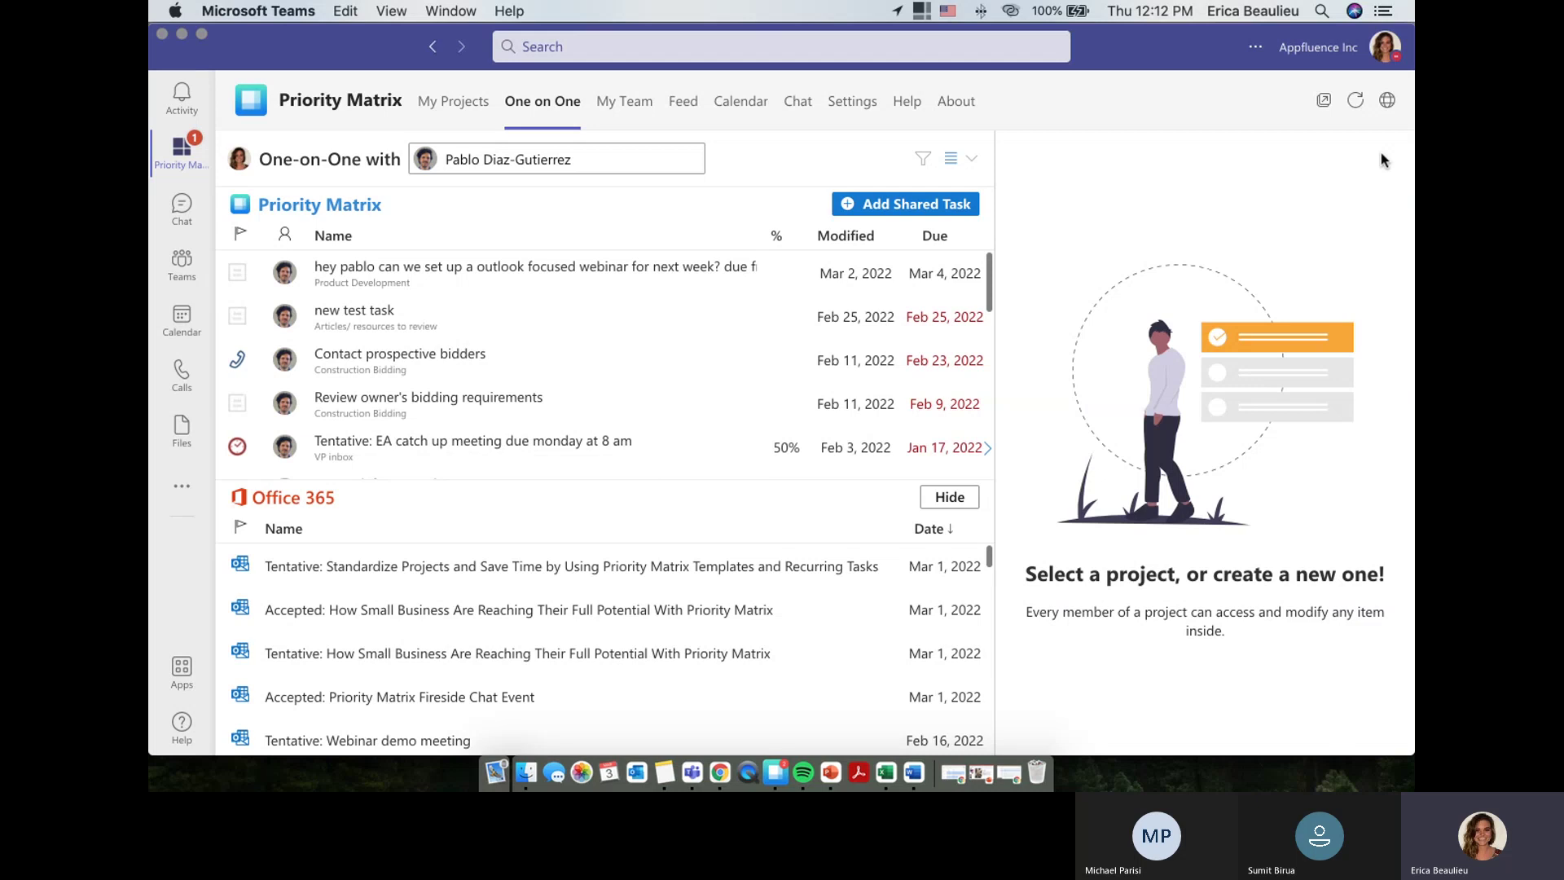
click(476, 106)
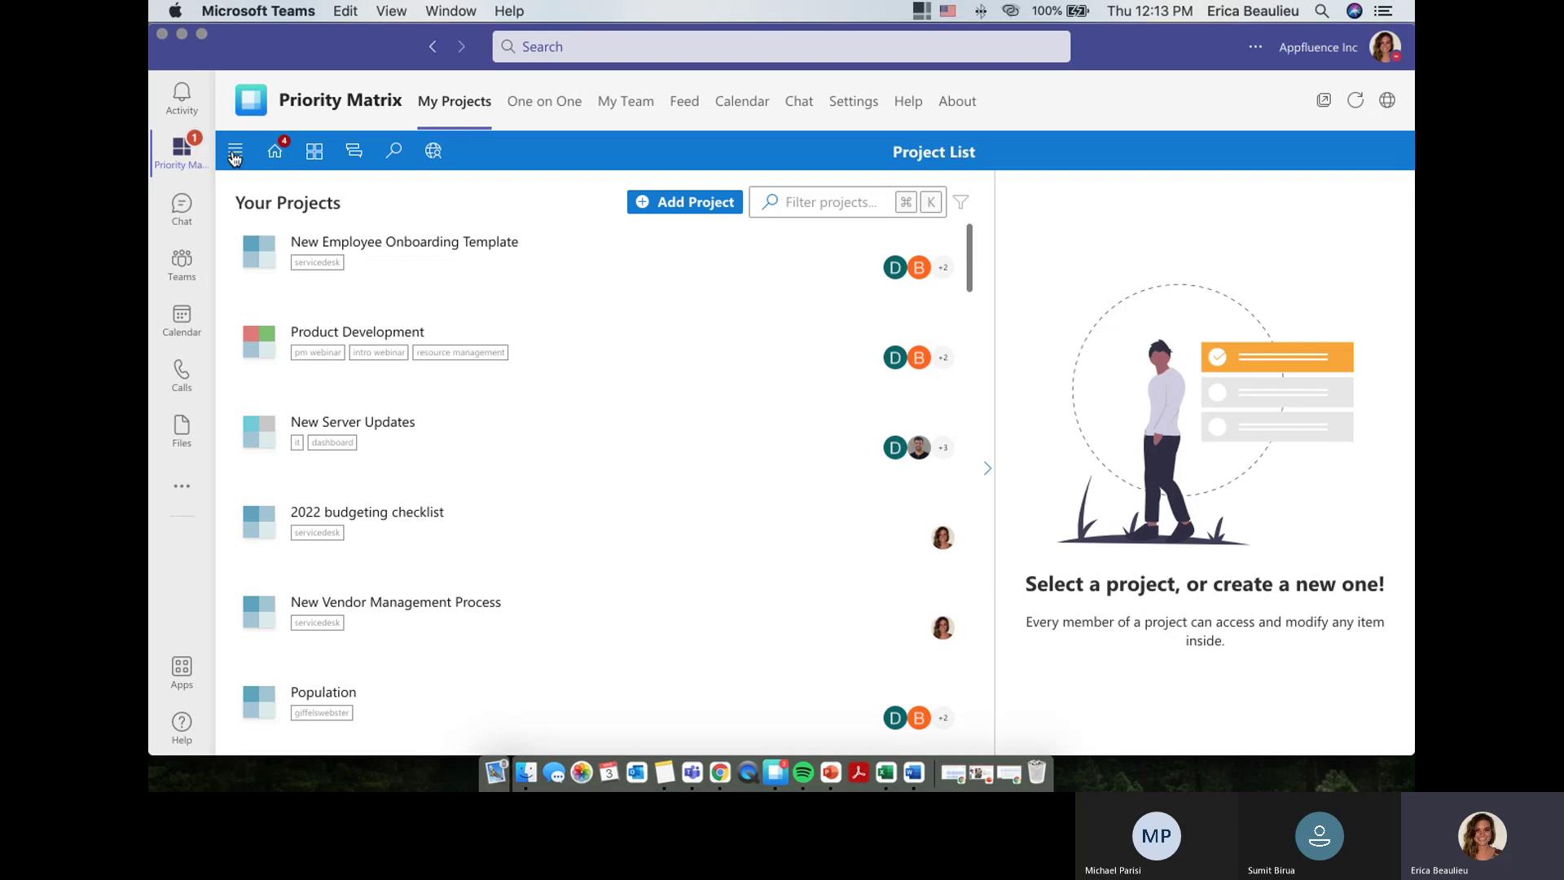
Open Workload Management to see each user's item counts per day around March 3, 2022
click(233, 153)
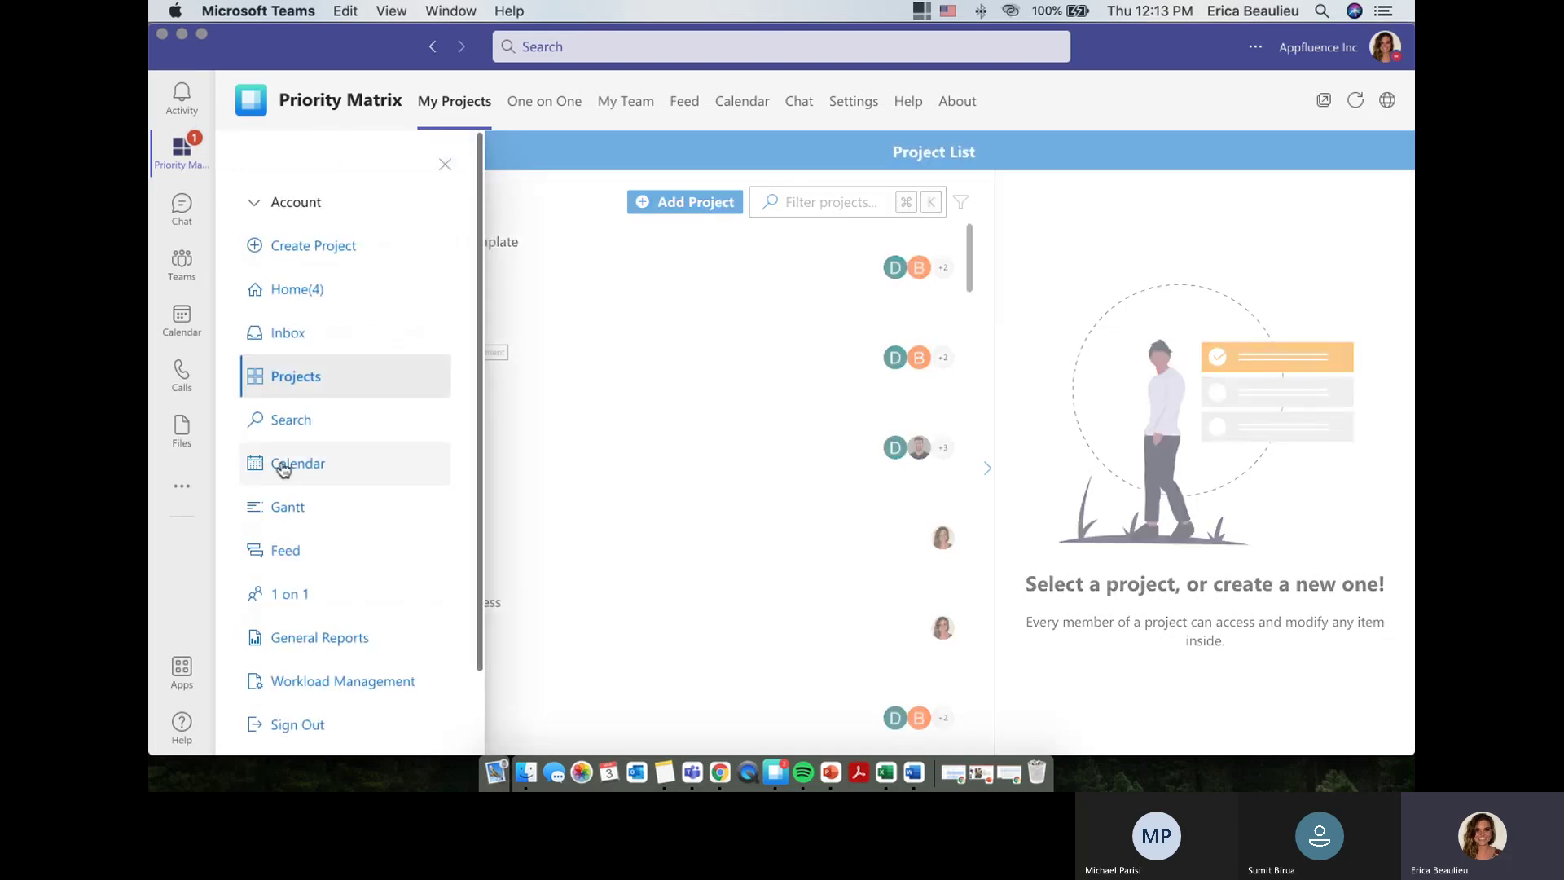
click(320, 673)
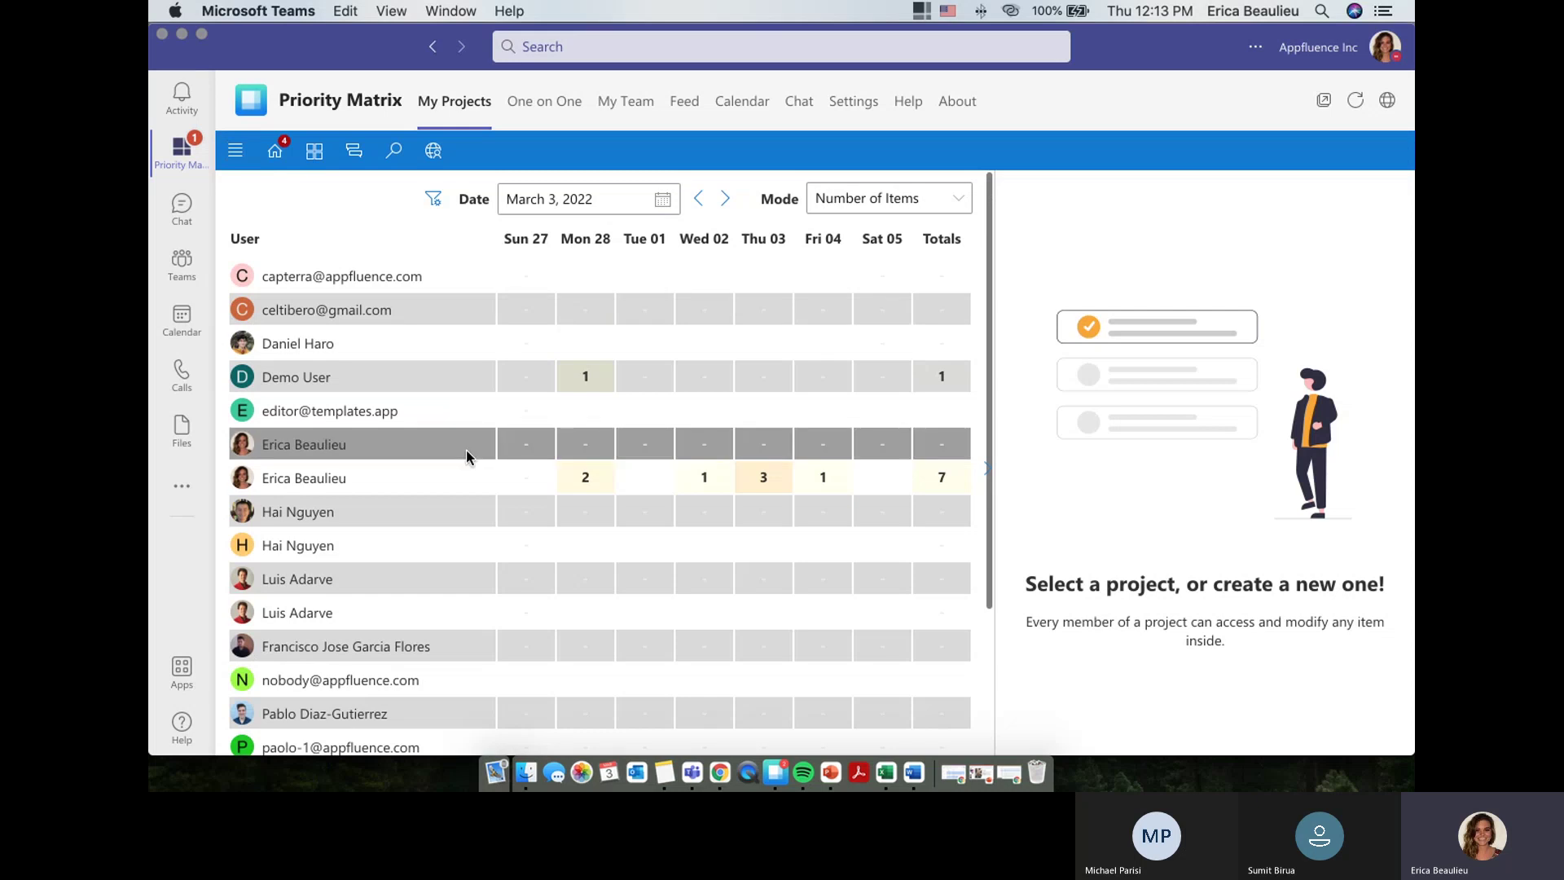
scroll(466, 449, down, 1)
scroll(466, 456, up, 1)
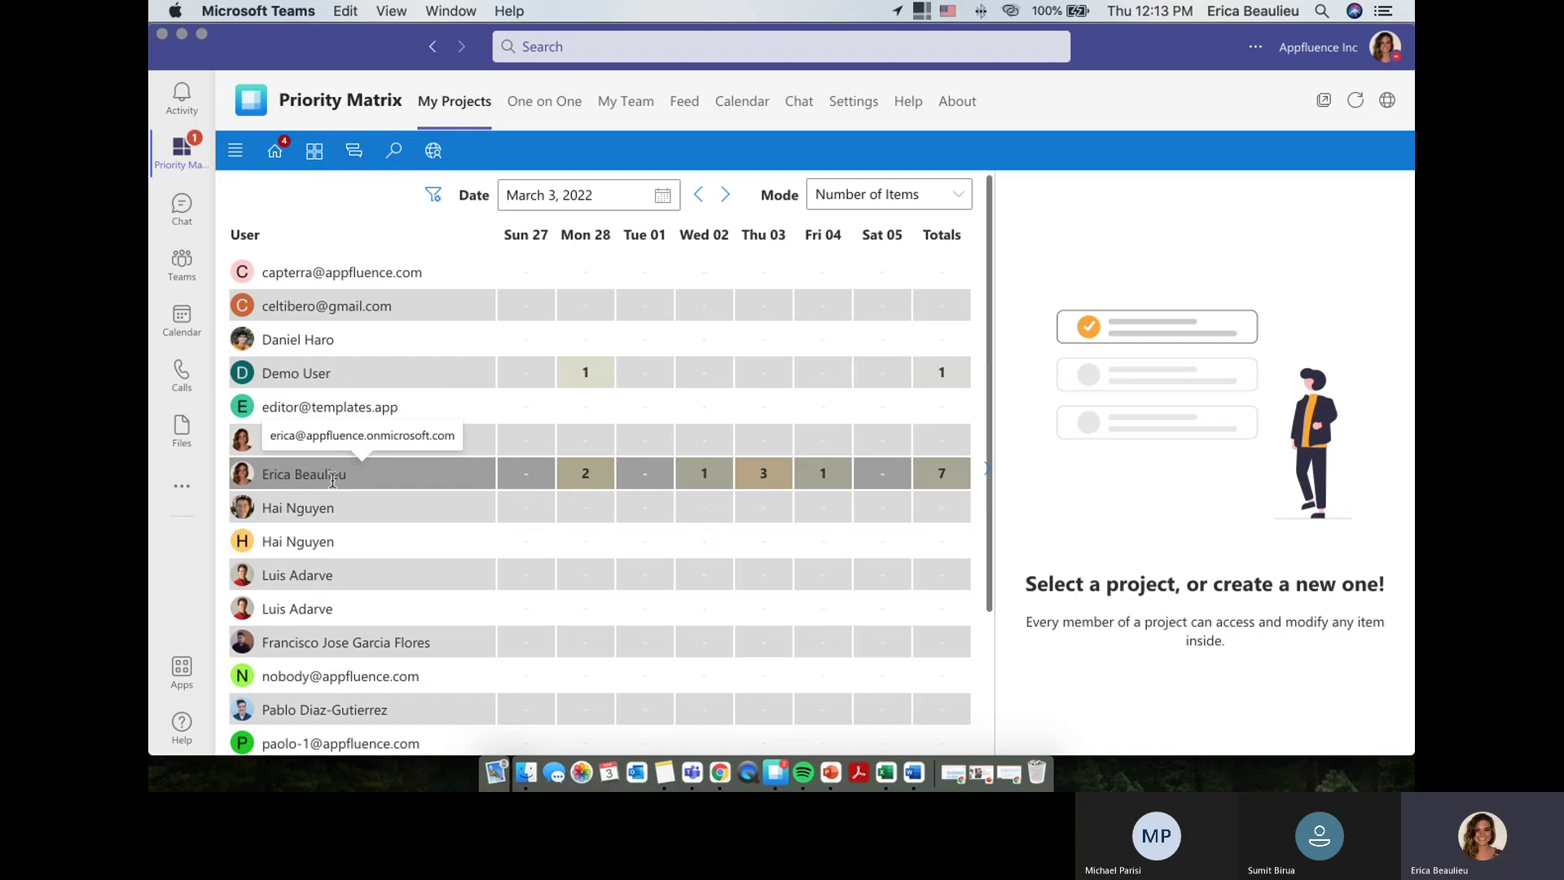
click(896, 198)
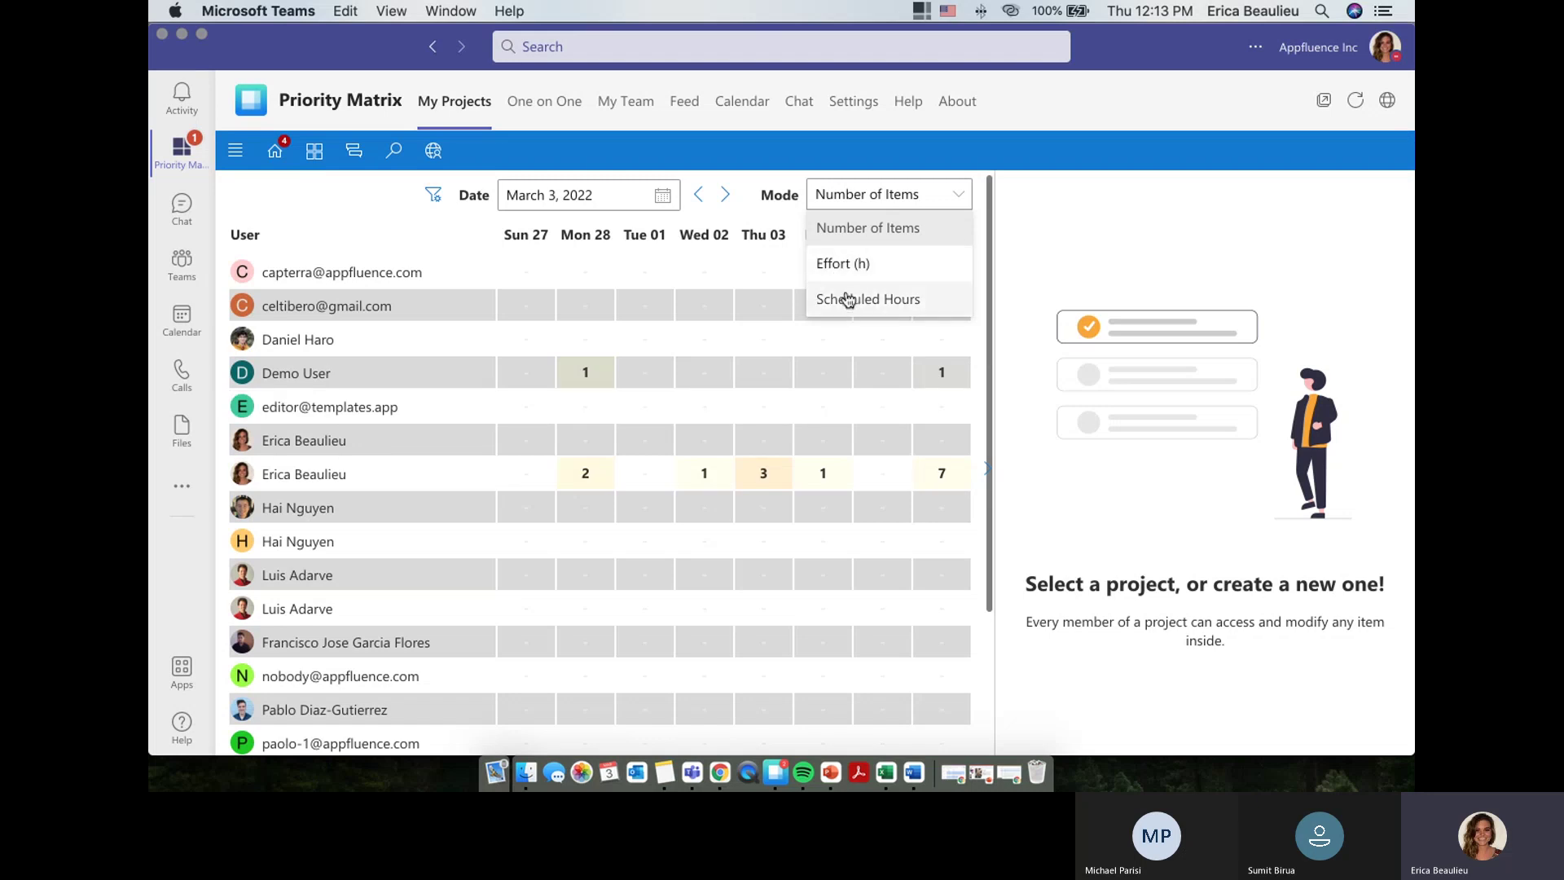
click(958, 198)
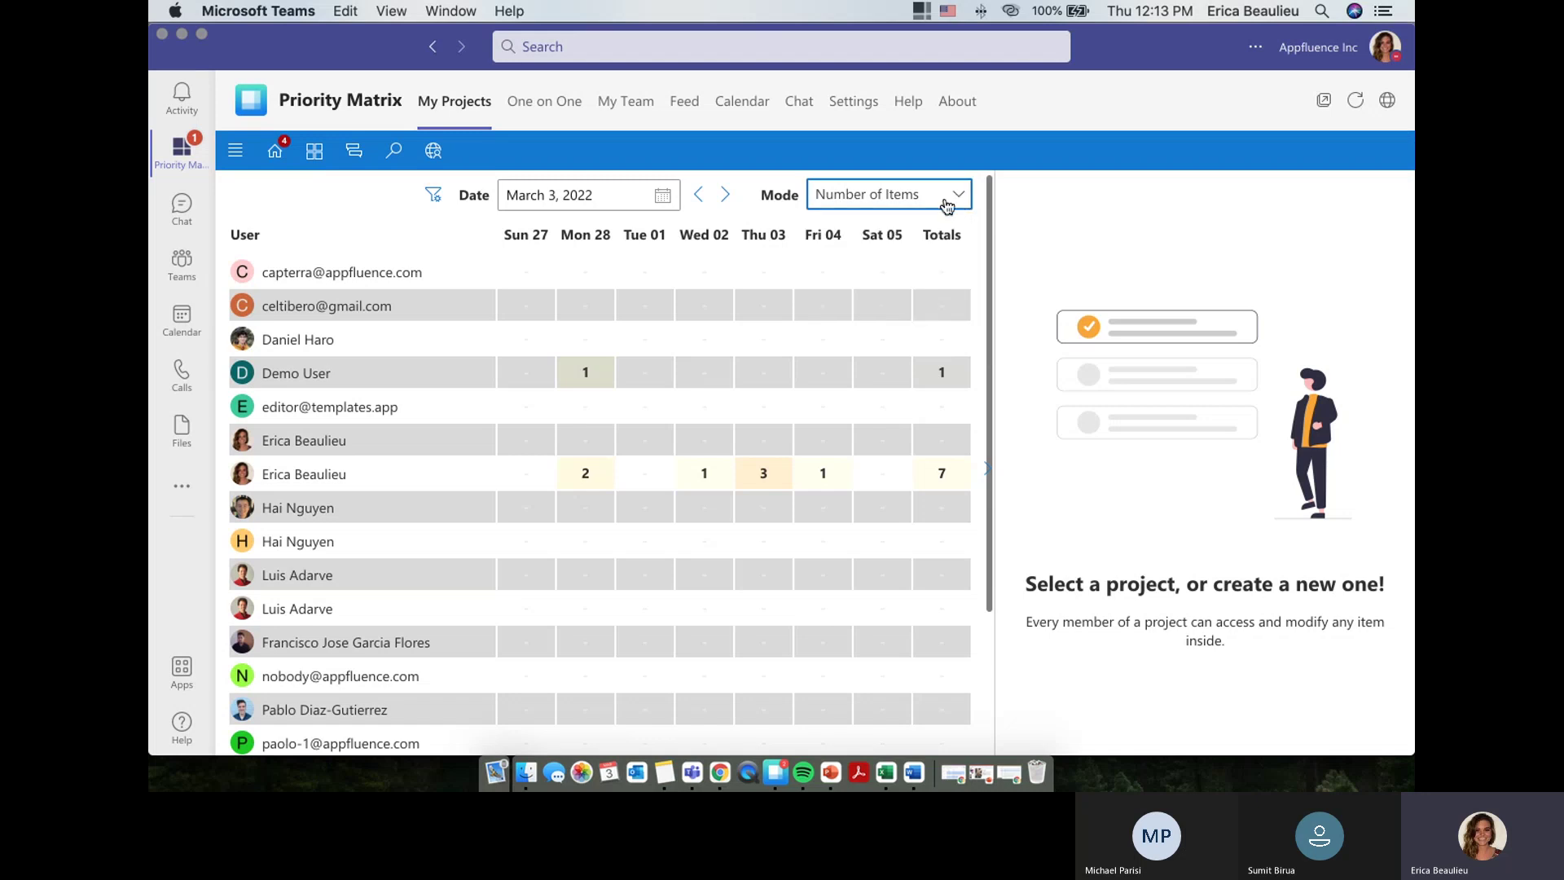
click(667, 202)
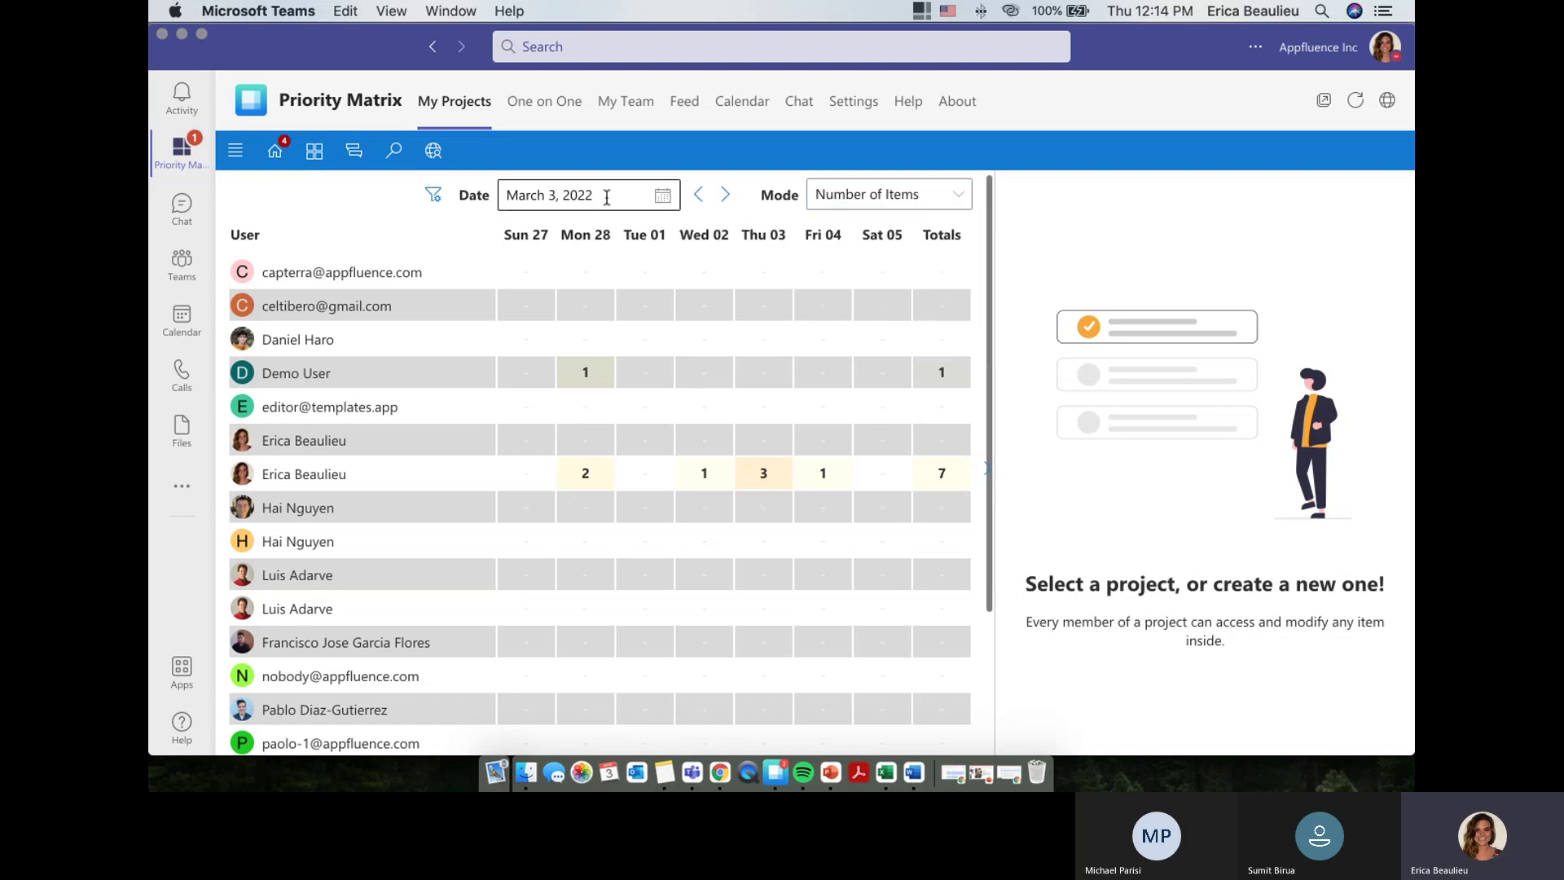
click(559, 196)
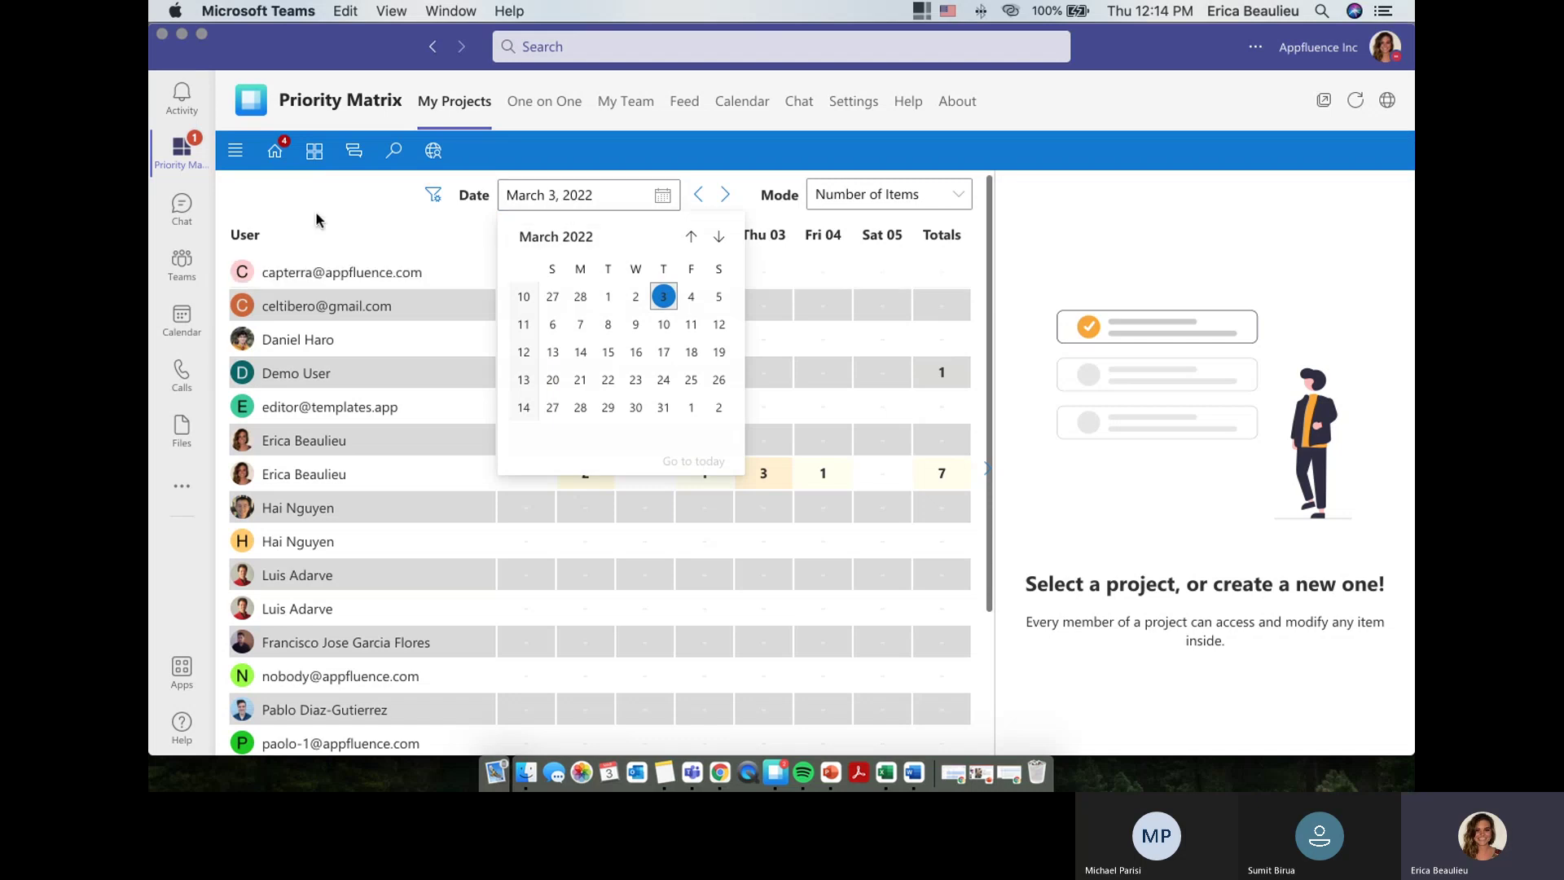
click(477, 163)
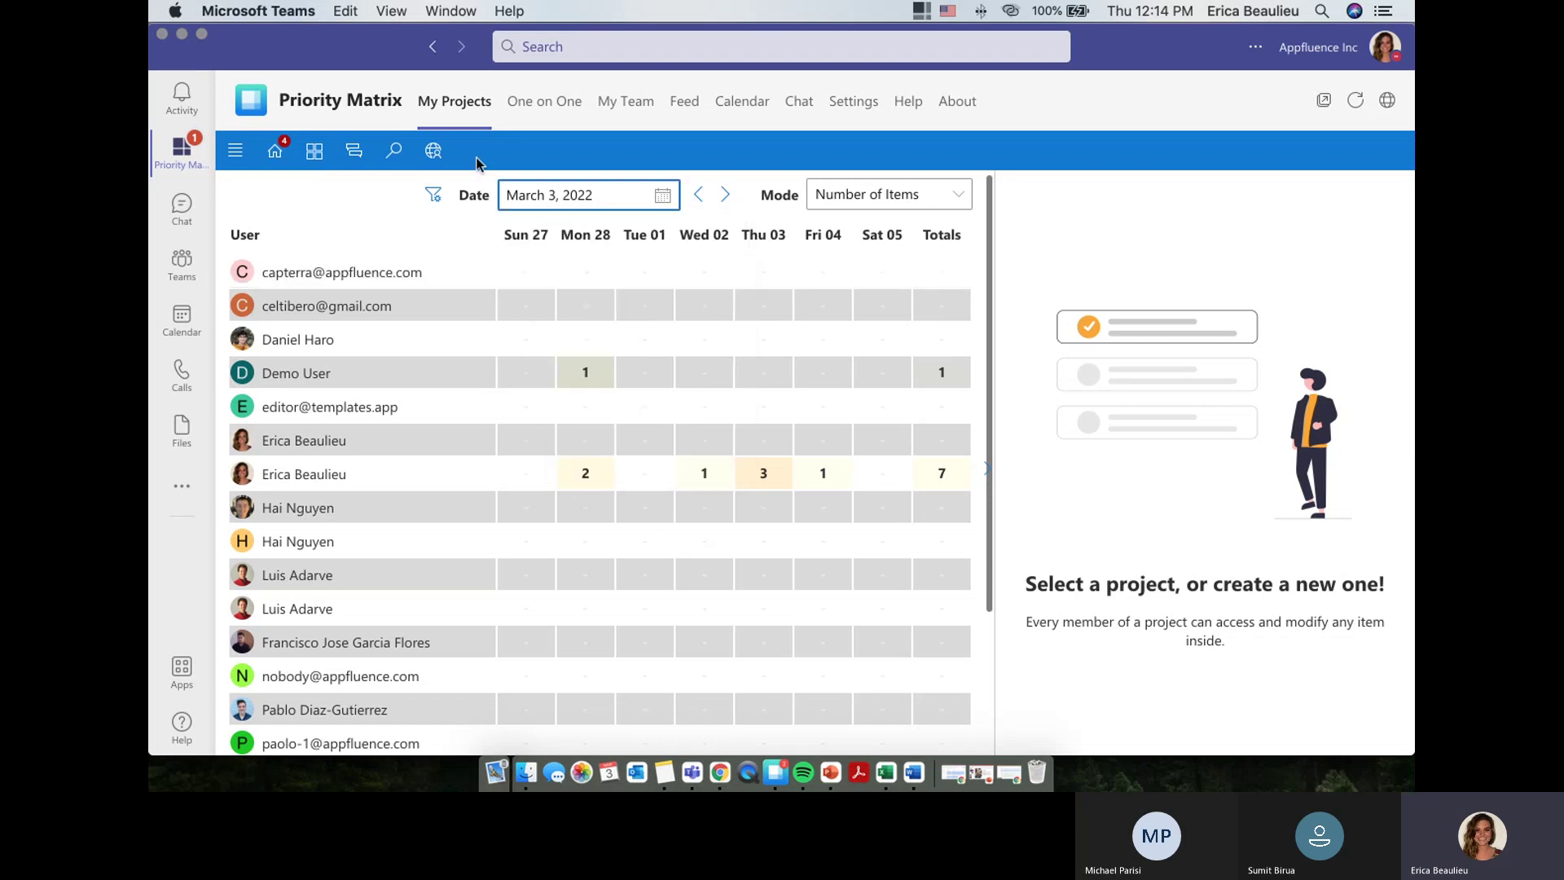
click(766, 474)
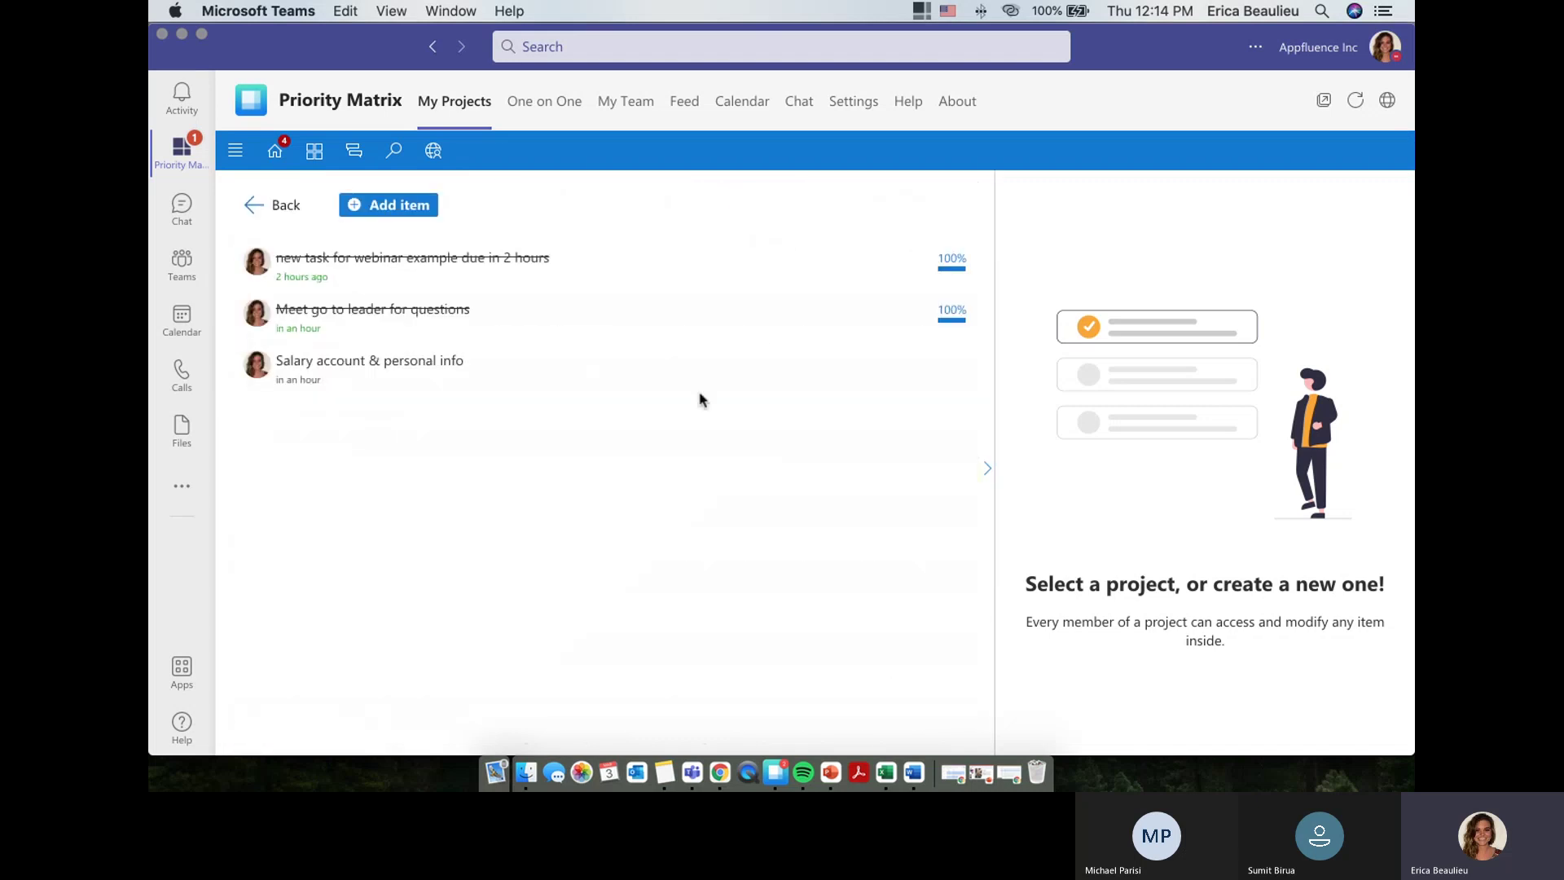
Reopen the Thu 03 task list, show the first task's details, then return to the project list
click(261, 214)
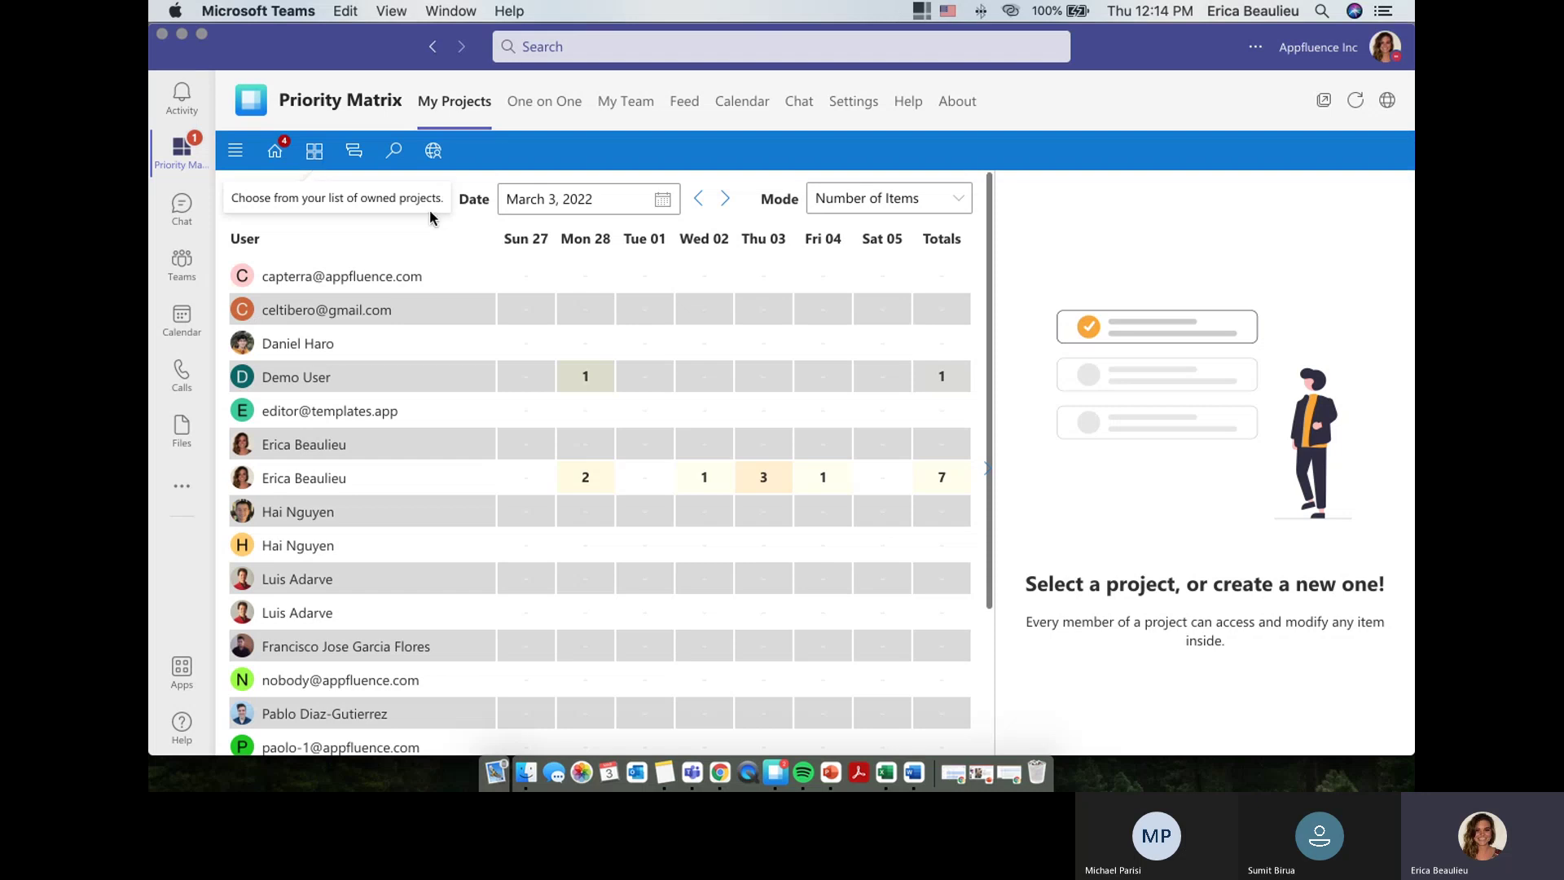
click(765, 490)
click(466, 268)
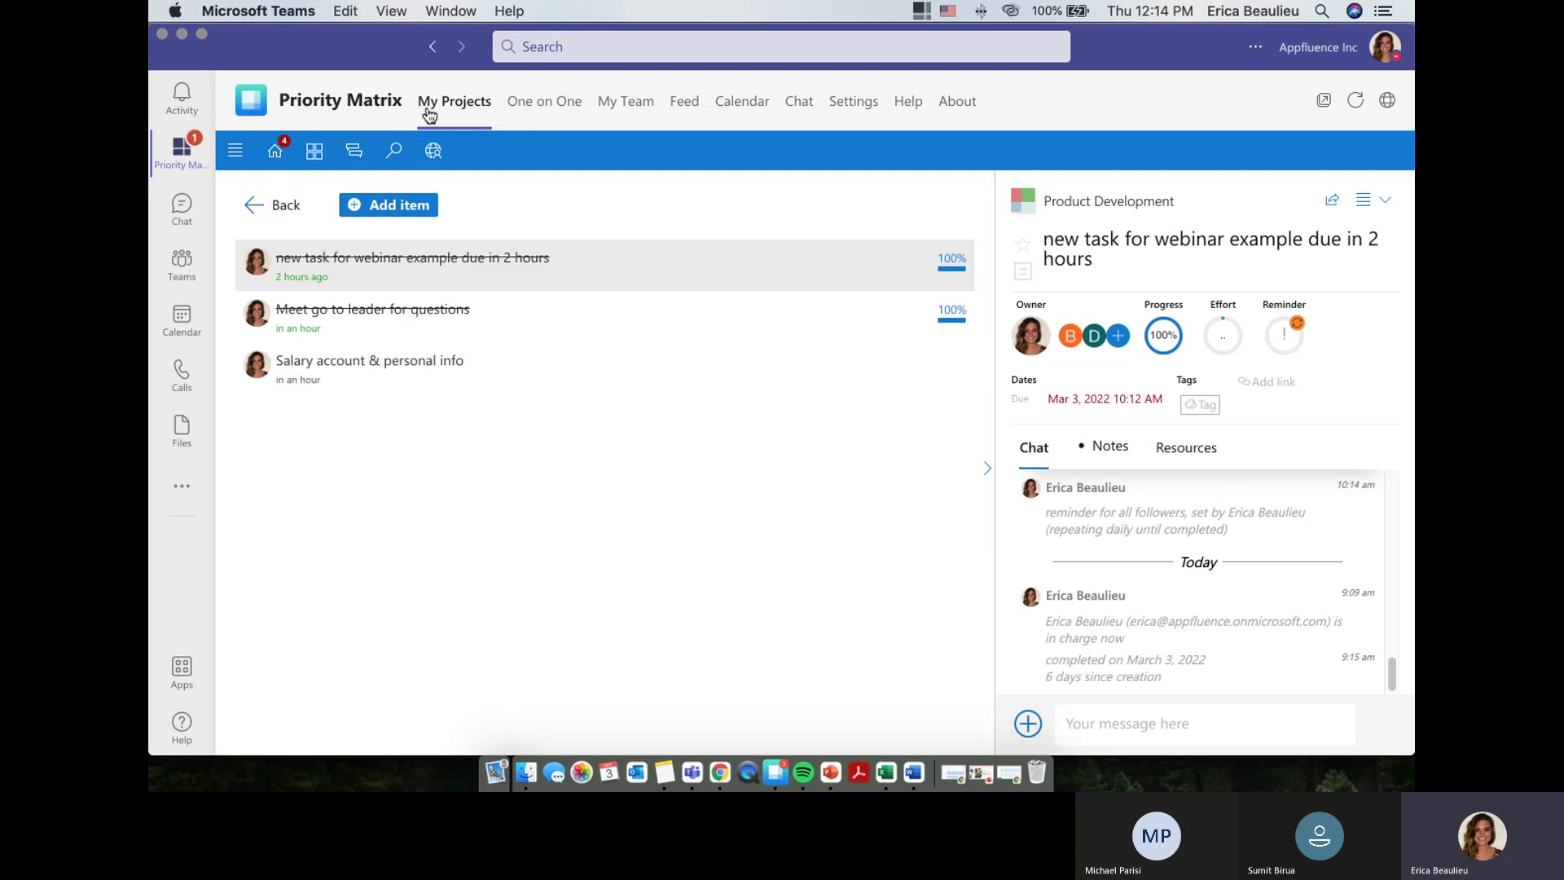
click(309, 161)
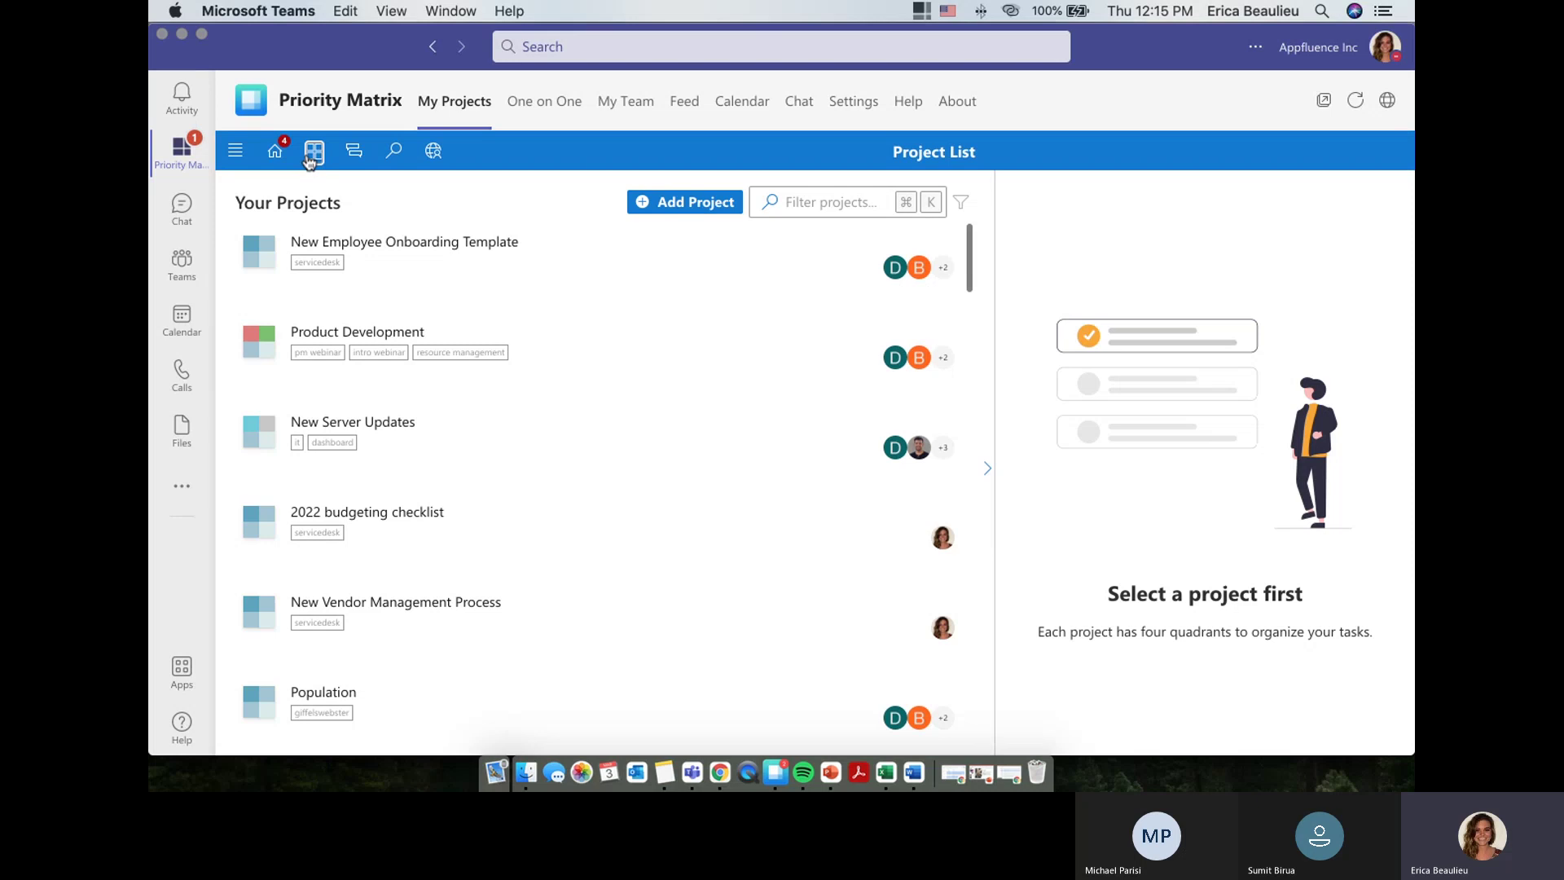
Filter projects by the servicedesk tag and open New Vendor Management Process
click(962, 202)
text(serv)
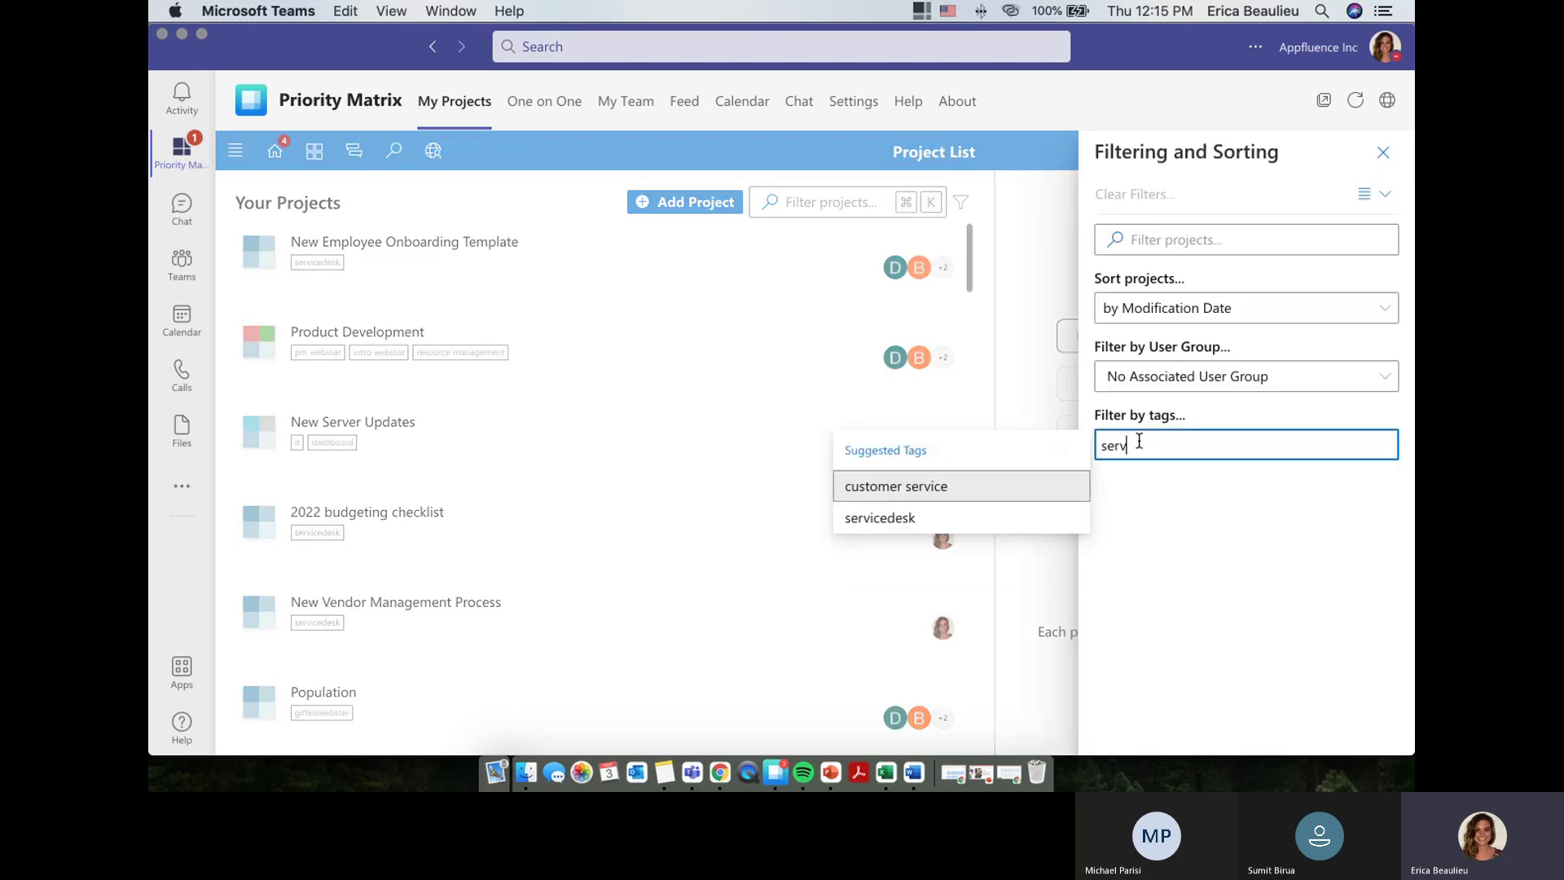
text(ice)
key(Down)
key(Return)
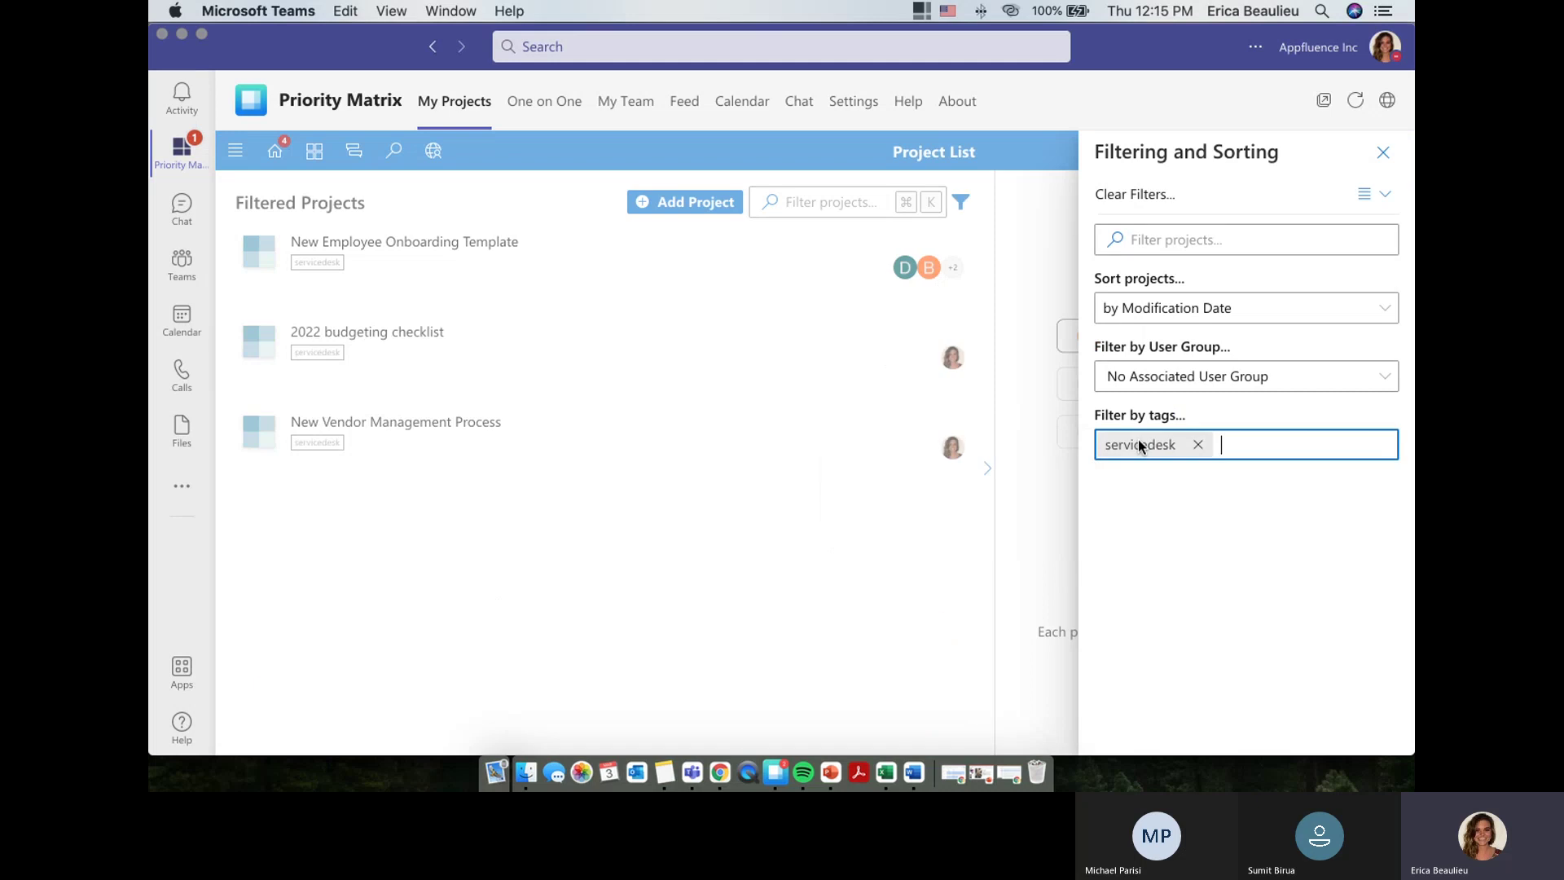
click(1377, 160)
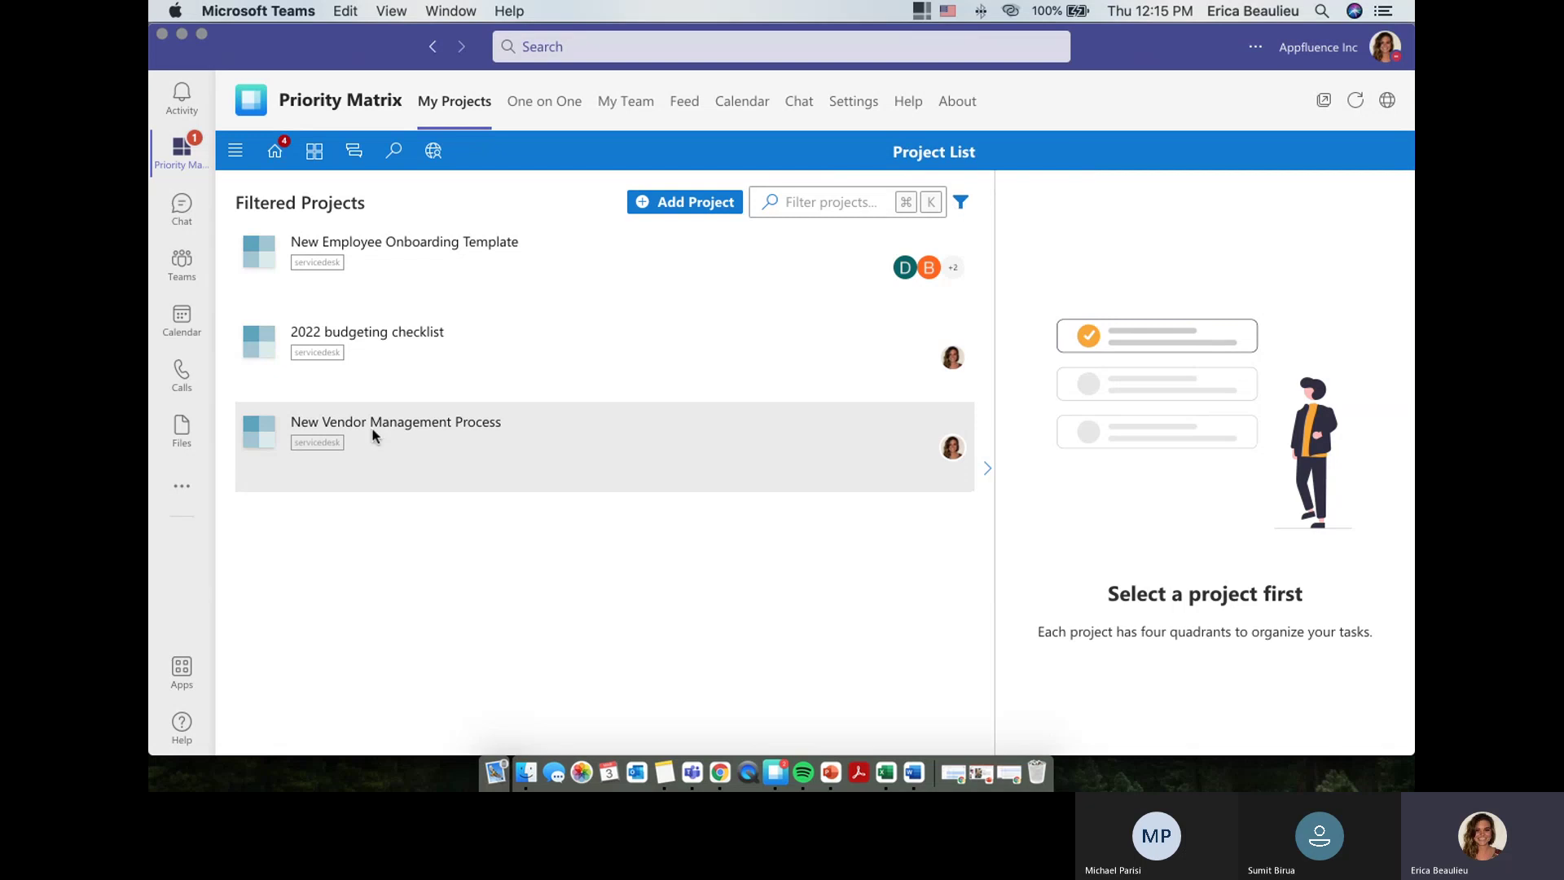
click(374, 432)
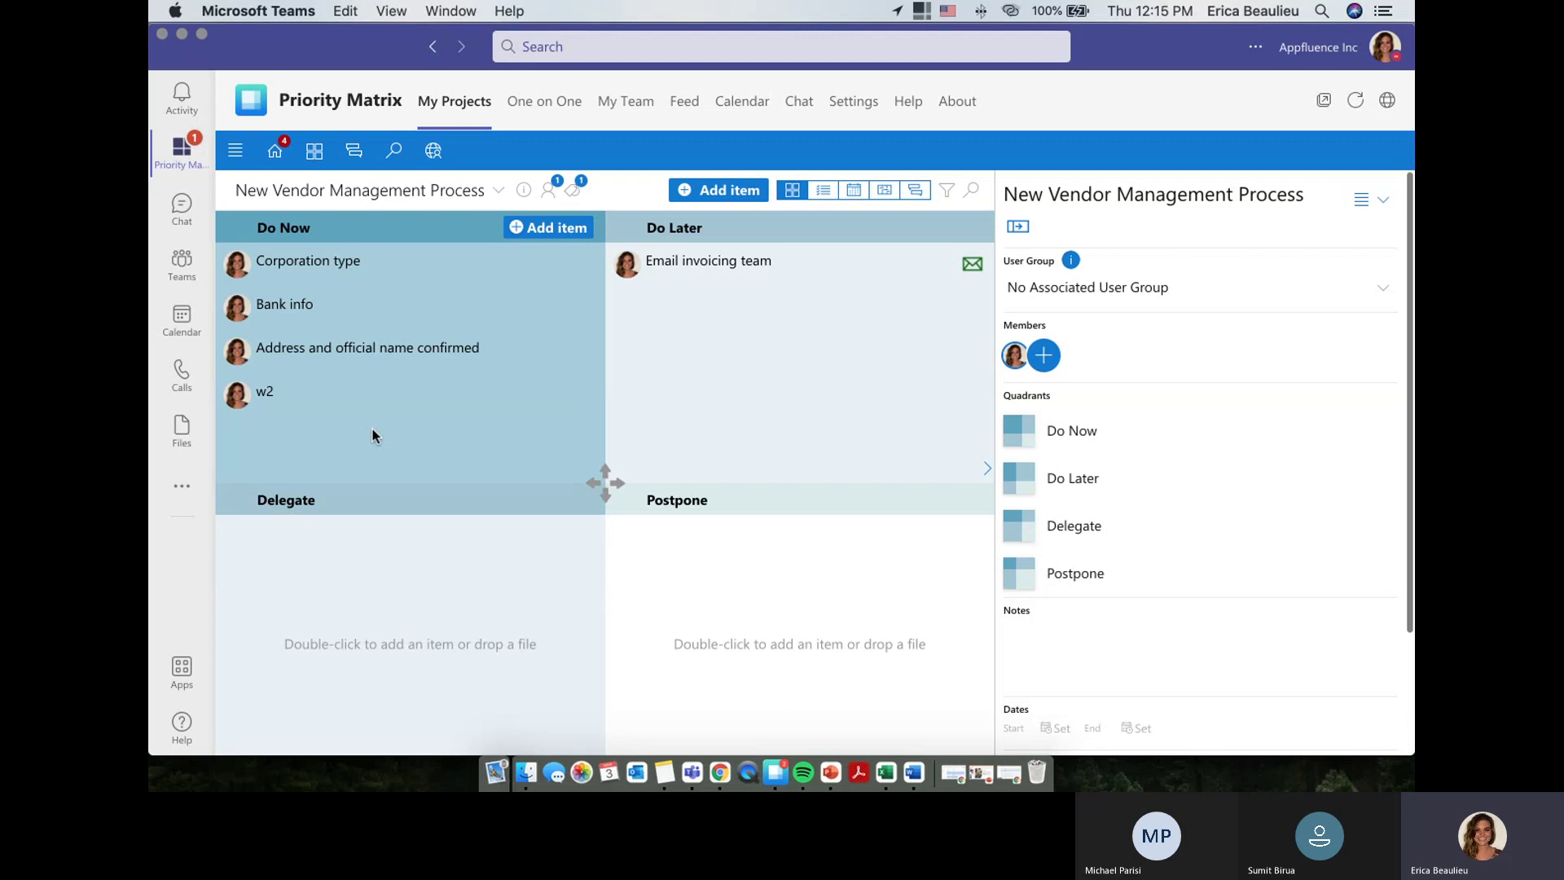
Show the New Vendor Management Process members panel, then close it
click(1044, 356)
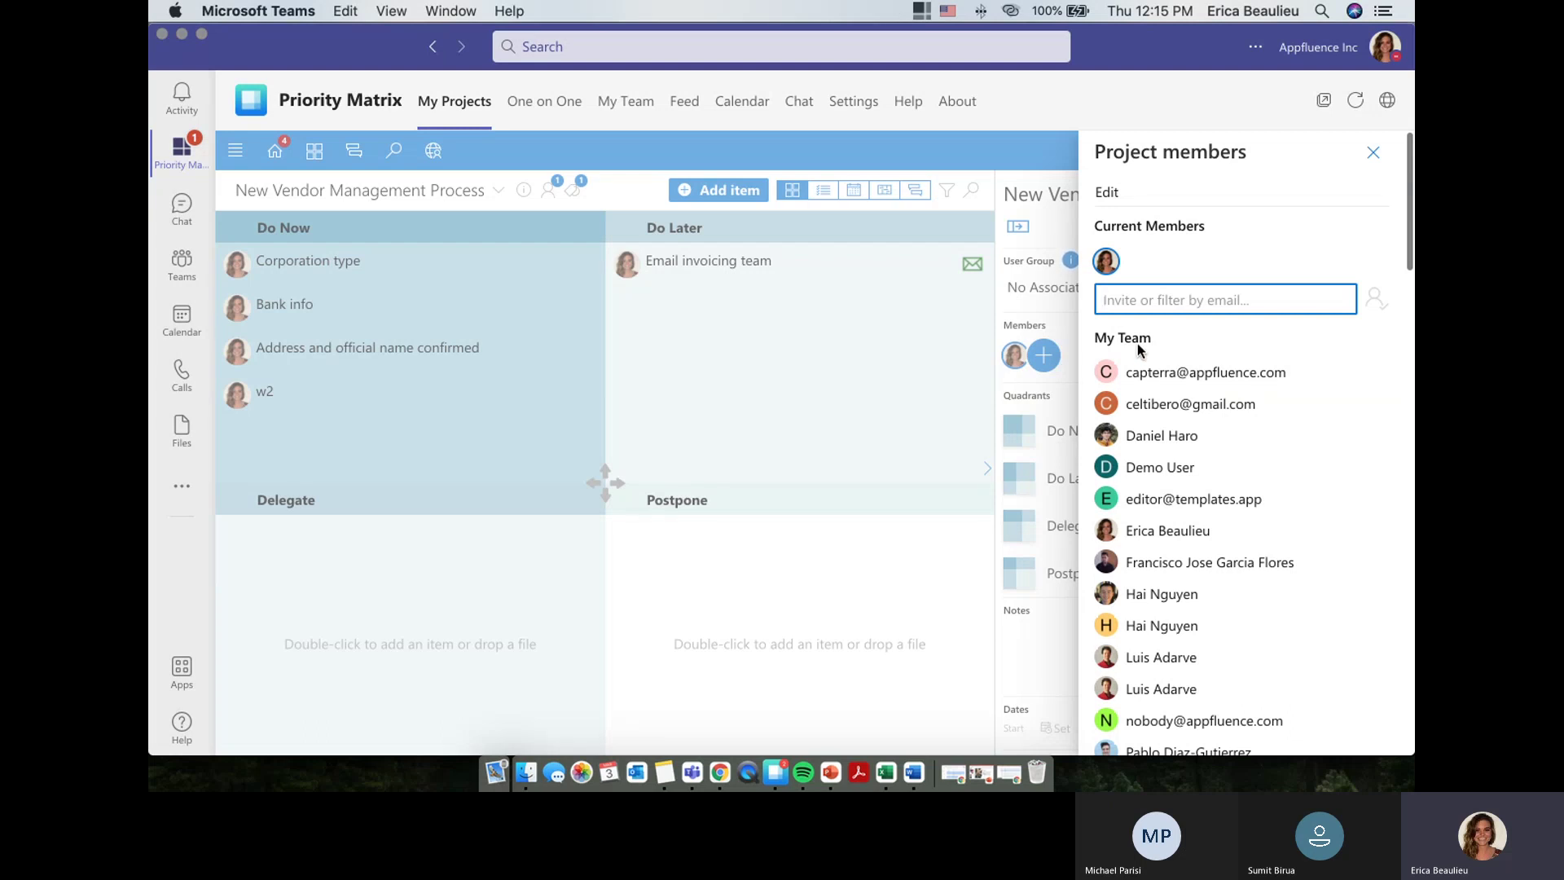
click(1374, 154)
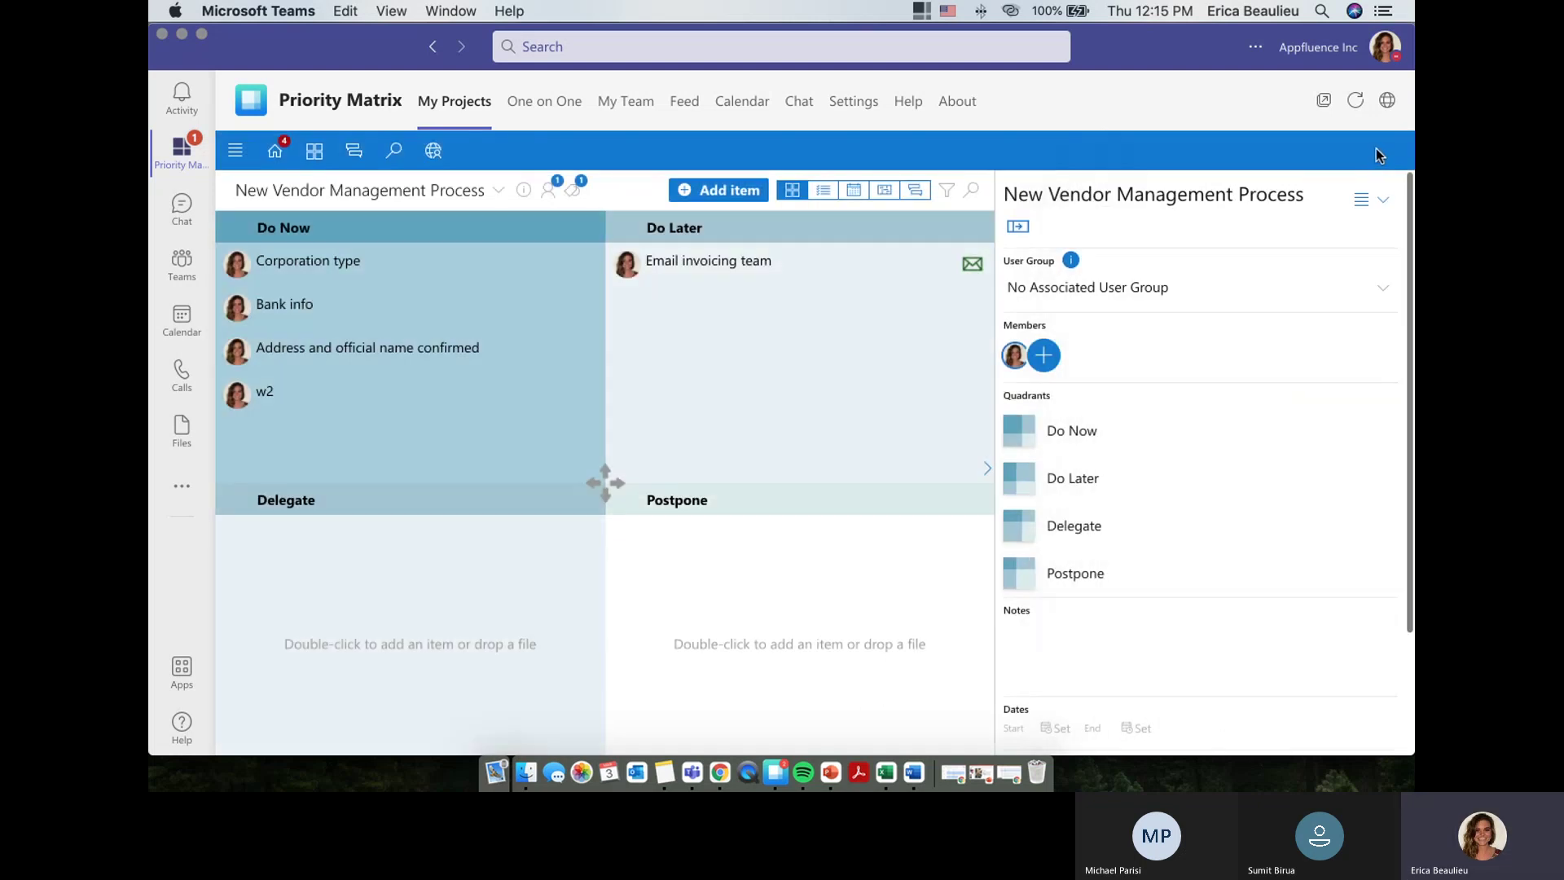
click(182, 265)
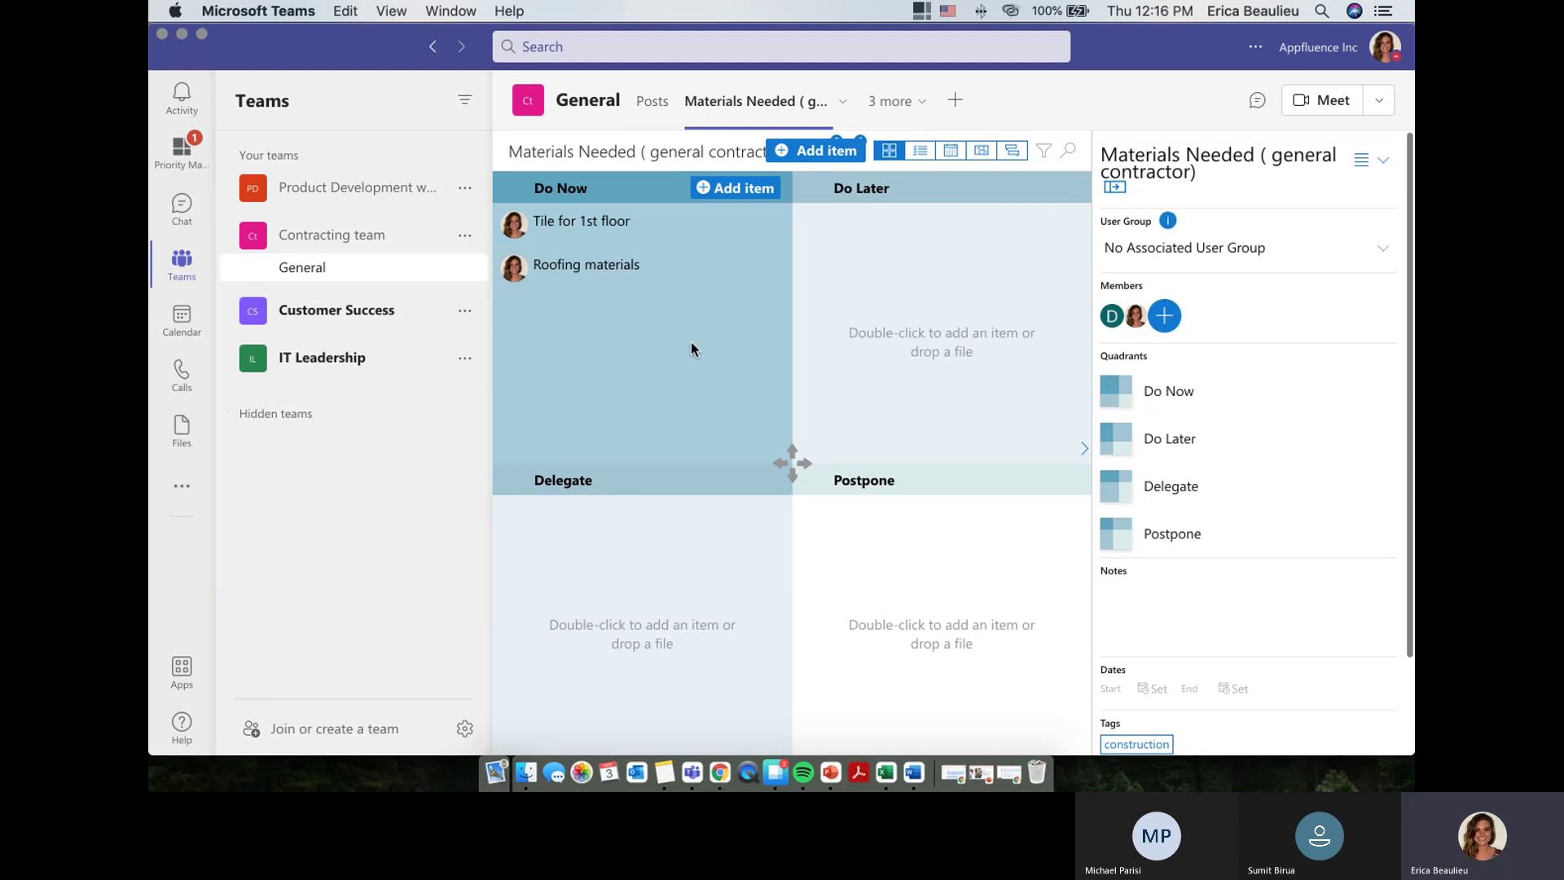
click(162, 153)
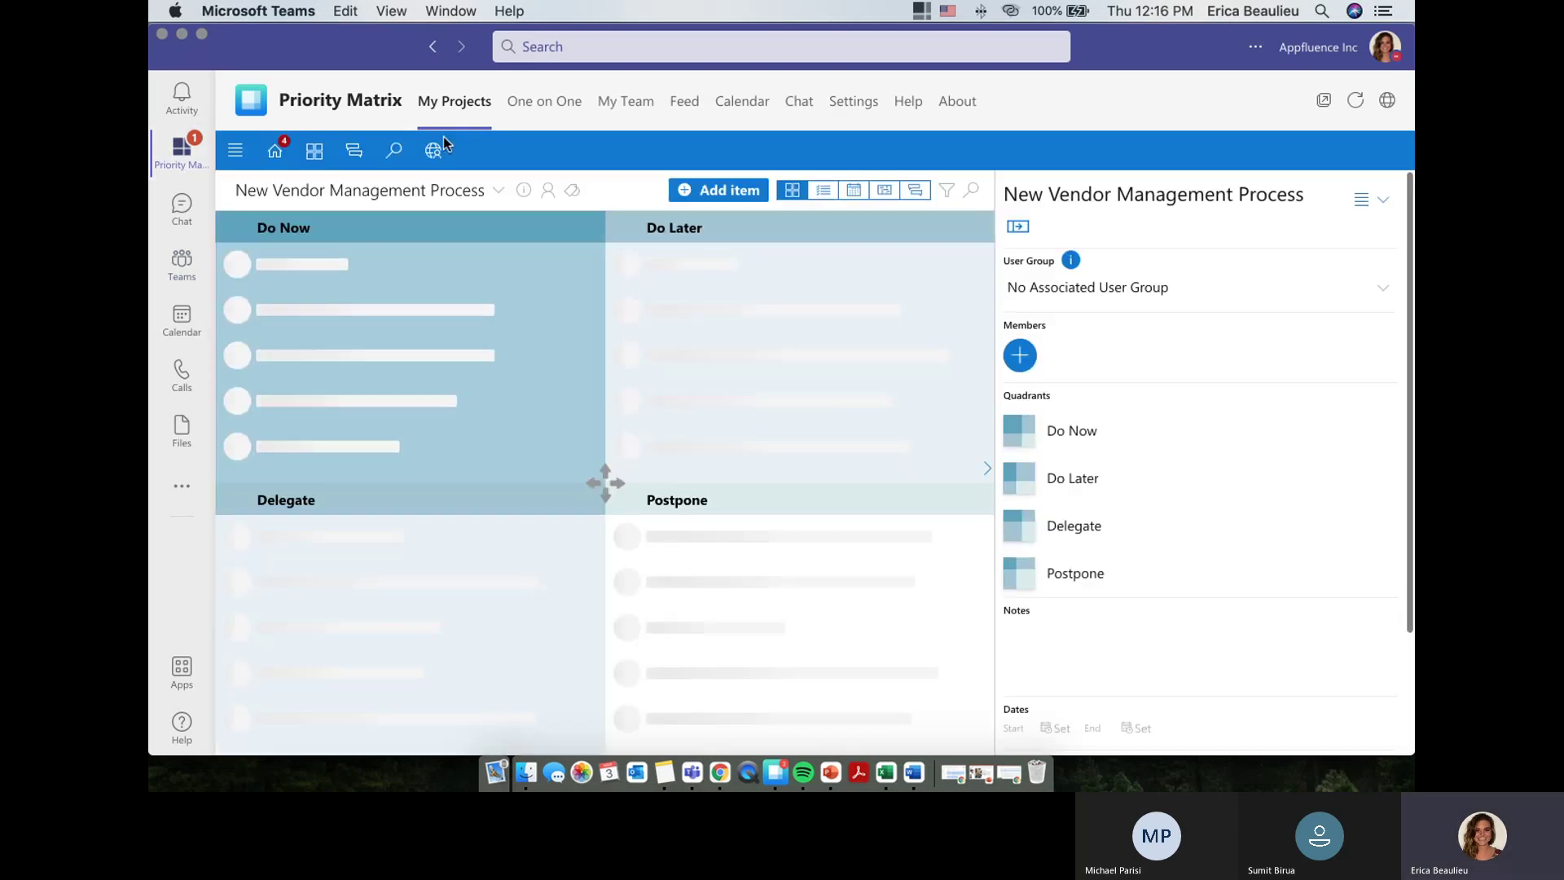
Filter the project list by the servicedesk tag again, correcting the mistyped 'seriv' entry
click(319, 153)
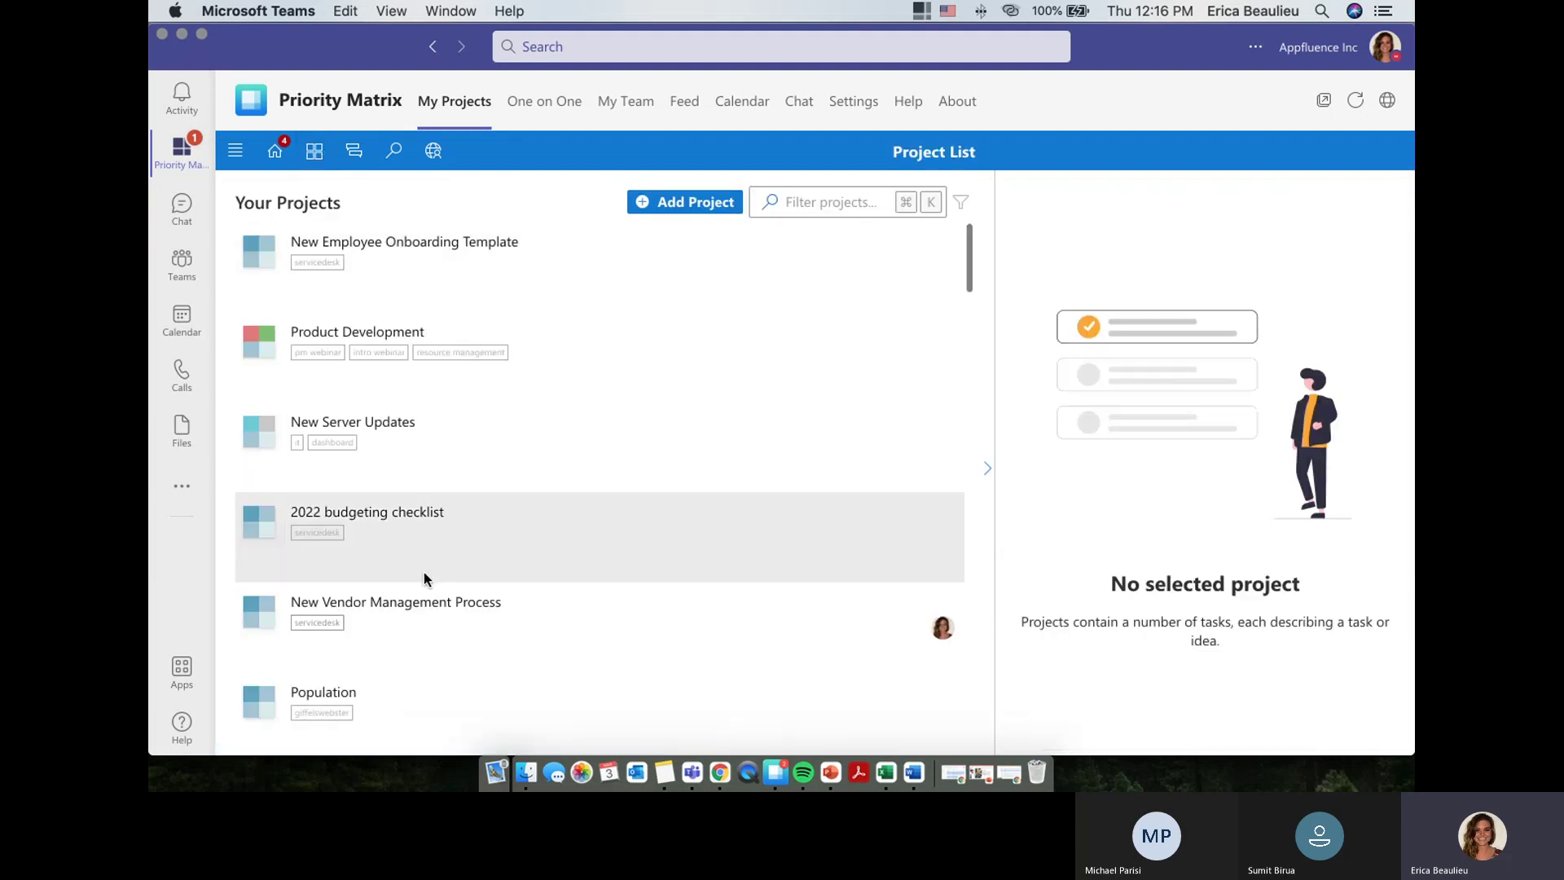
click(960, 205)
click(1158, 444)
text(seriv)
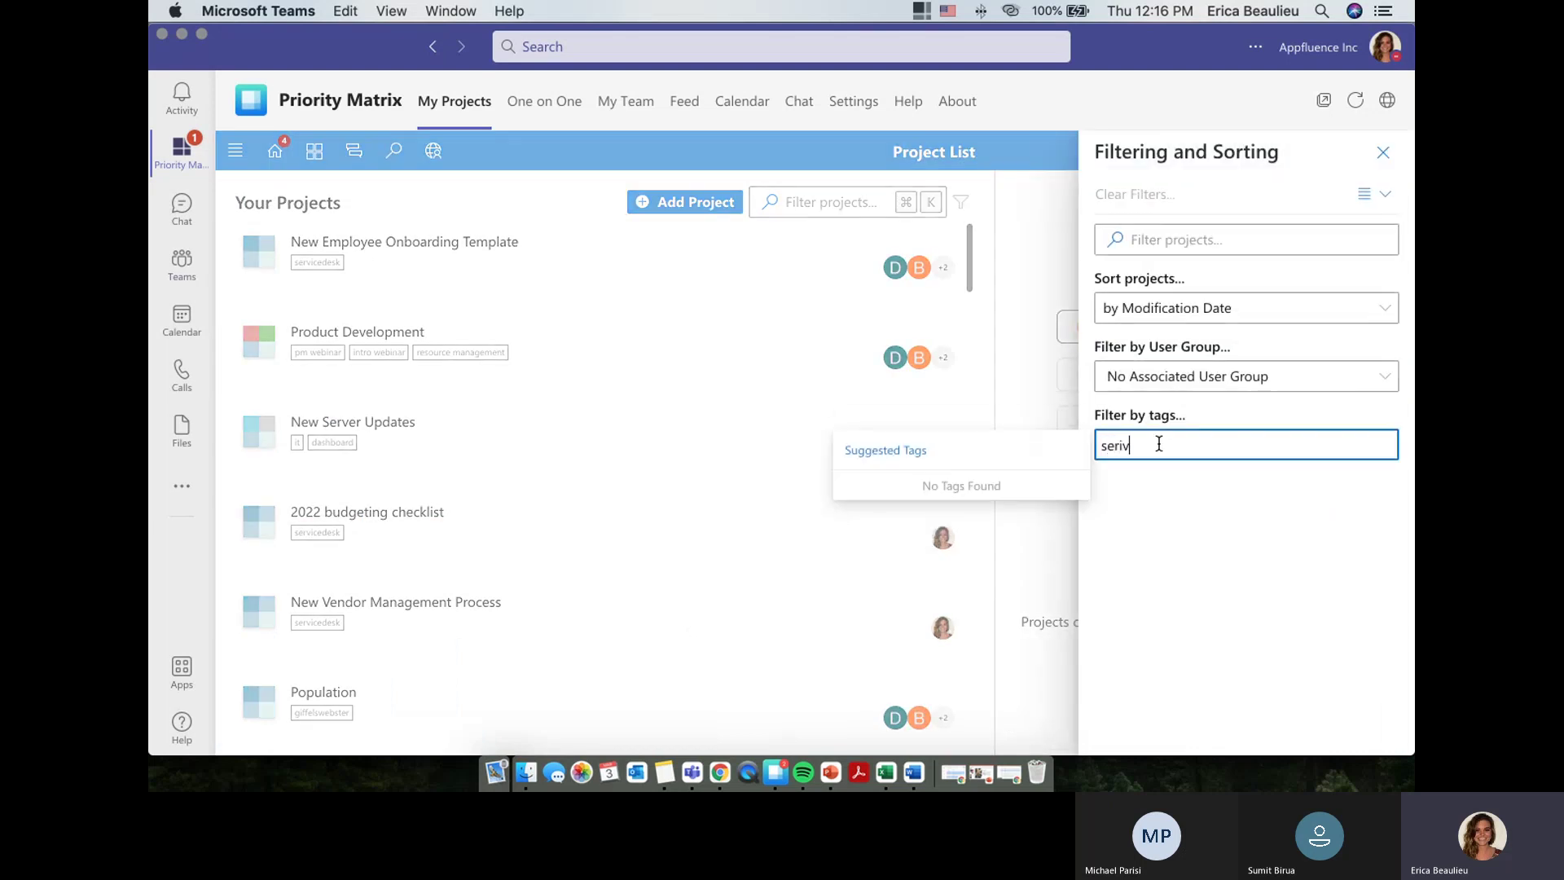
key(BackSpace)
key(BackSpace)
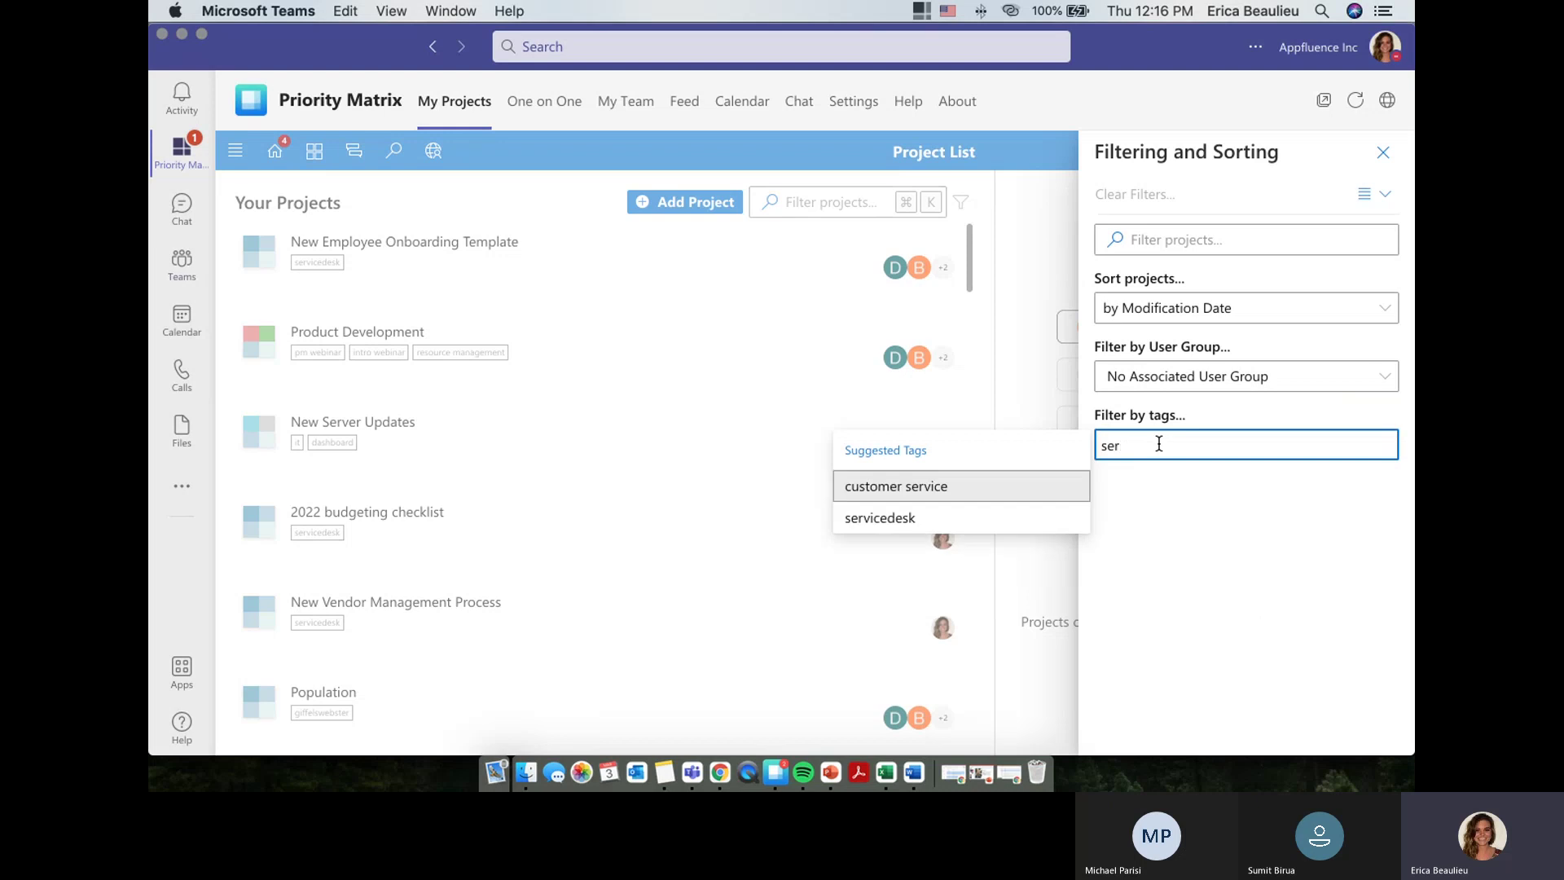
key(Down)
key(Down)
key(Return)
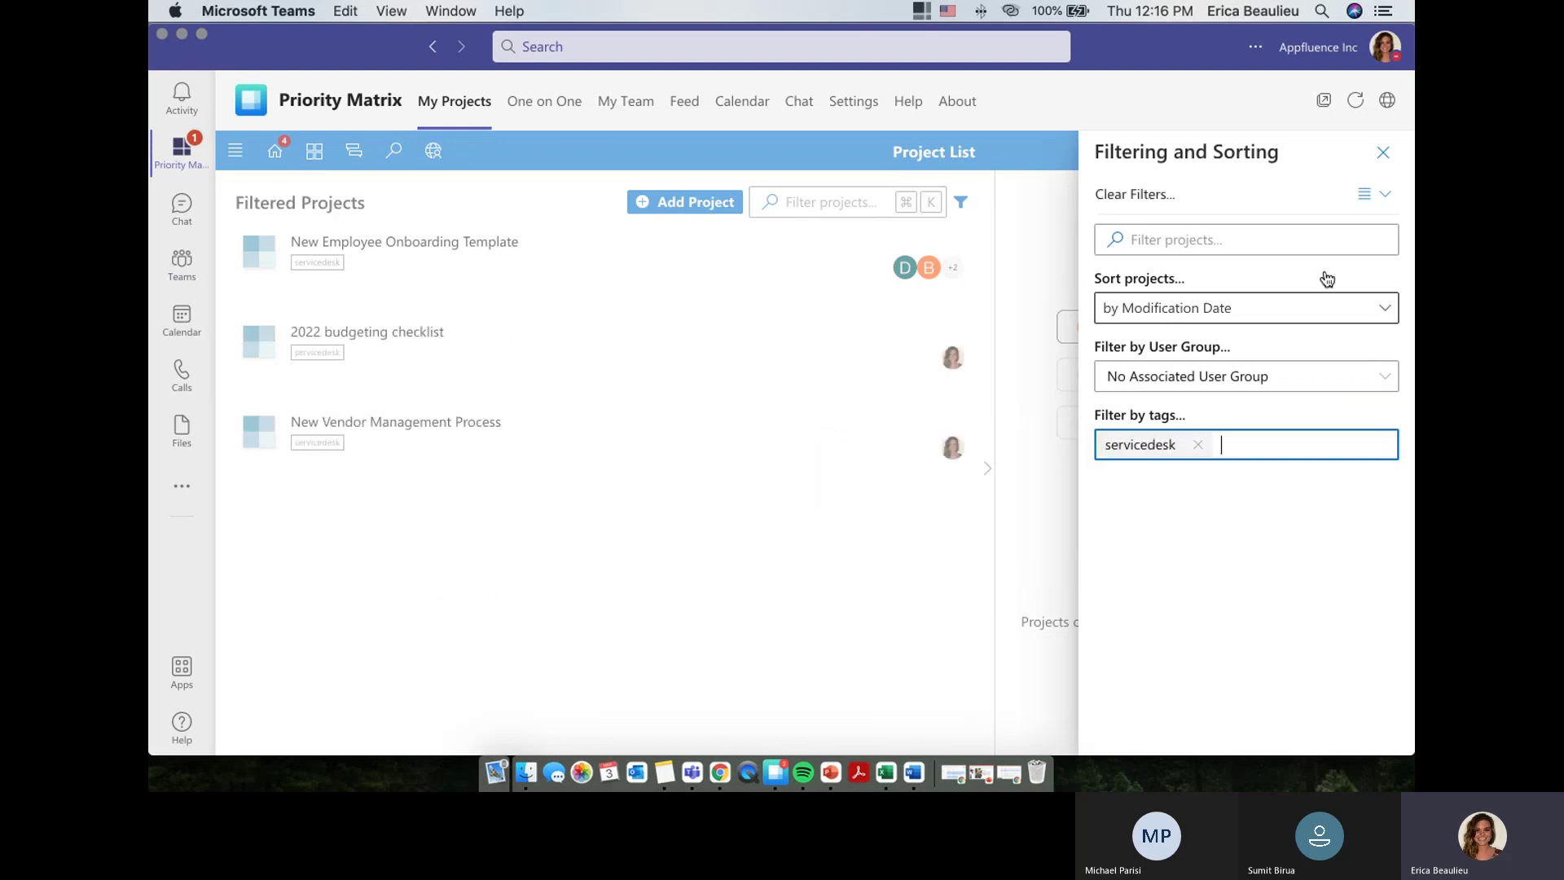
click(1380, 155)
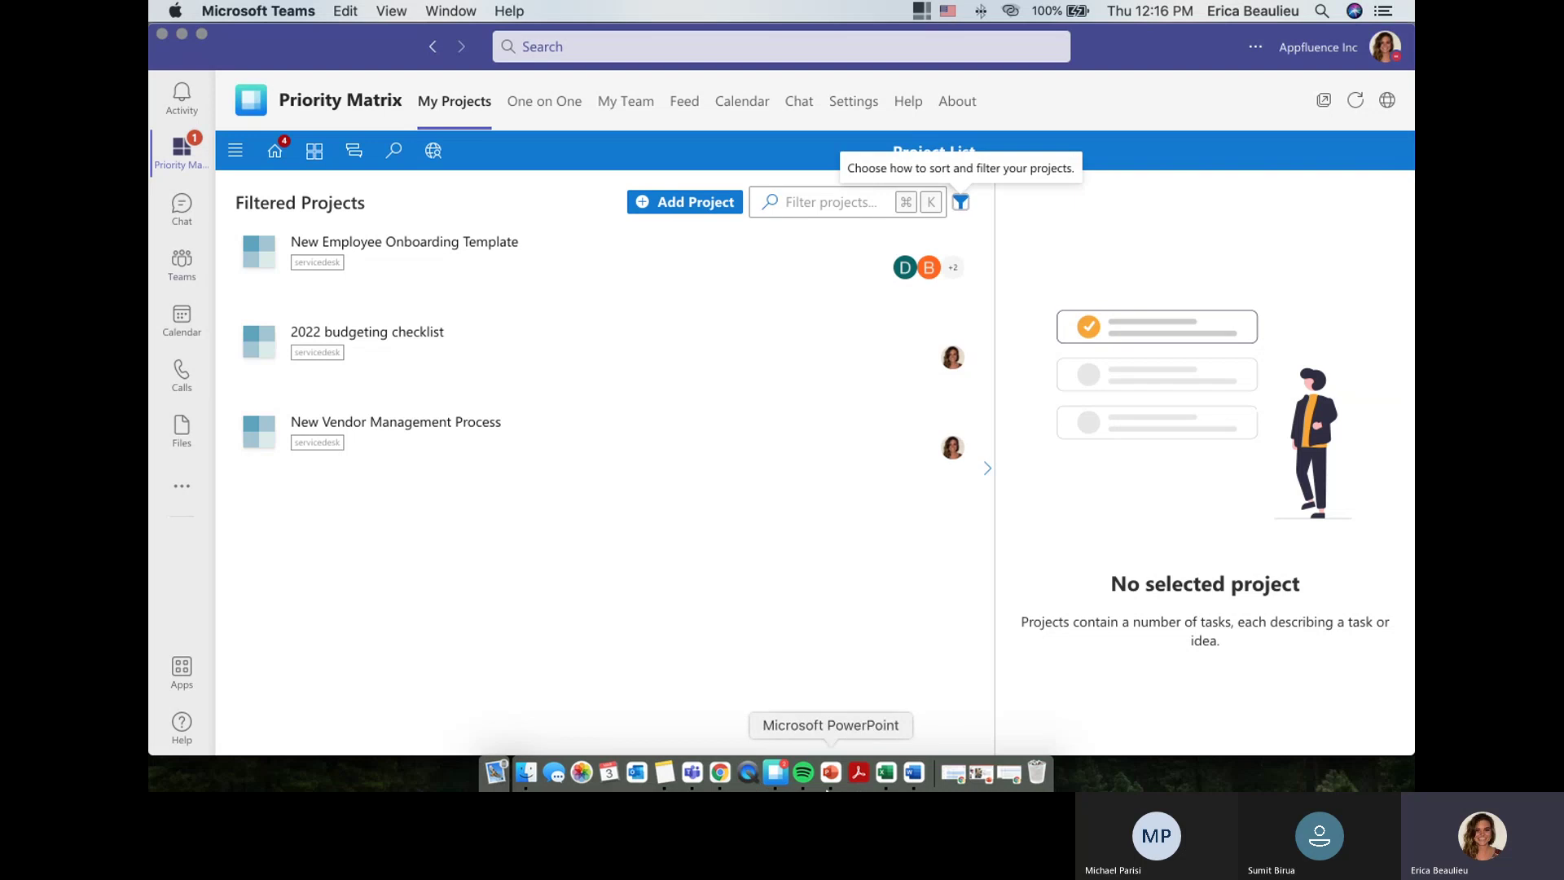
In PowerPoint, show slide 5's Priority Matrix Demo agenda, then slide 7, Key Take-aways!
click(830, 772)
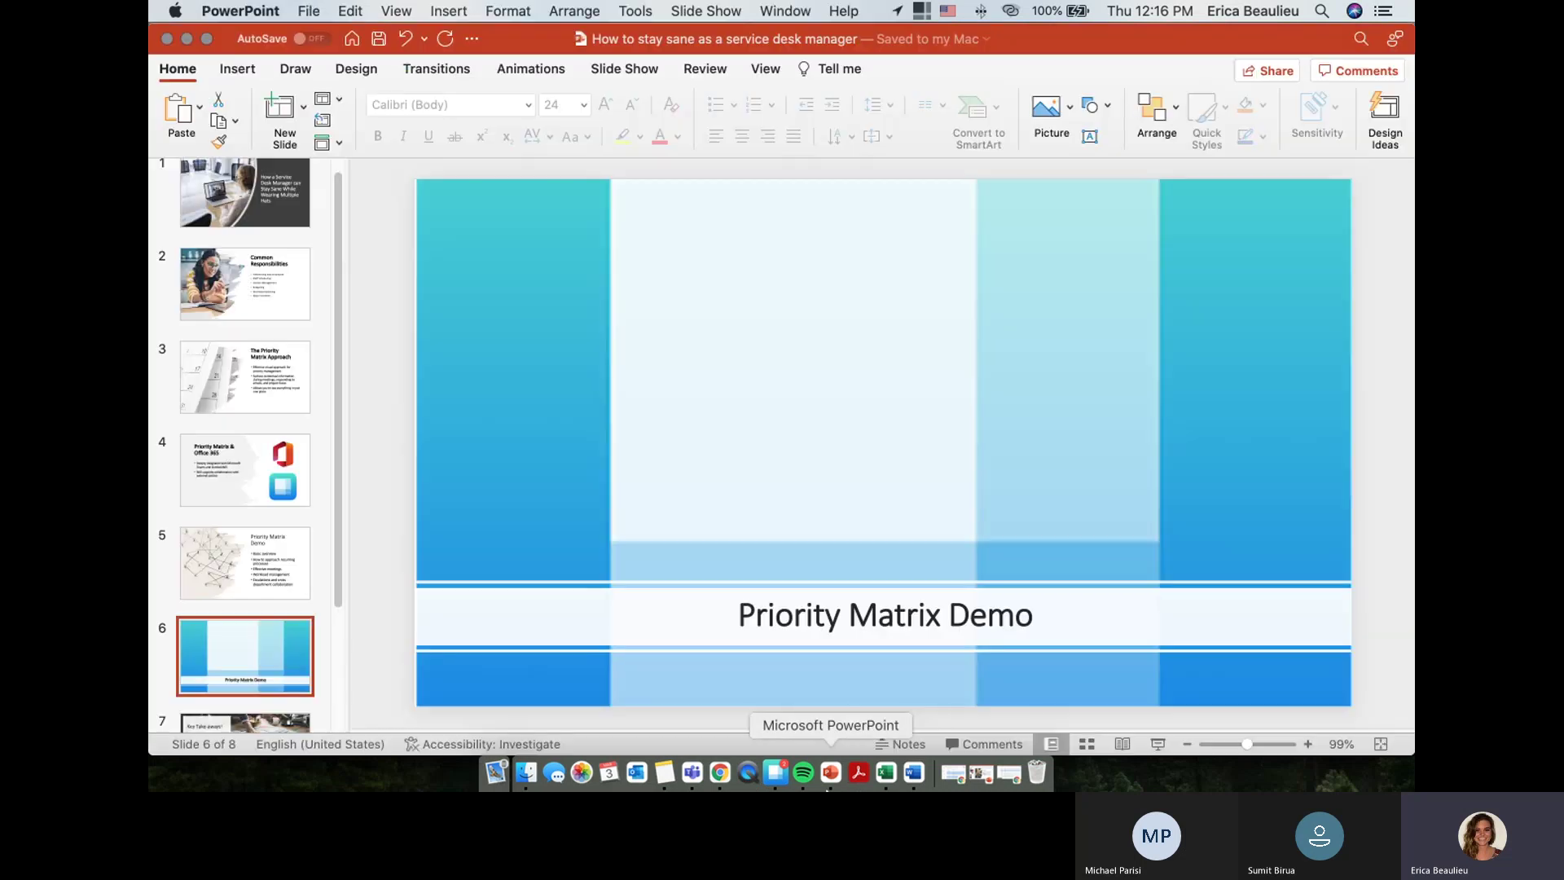
click(241, 562)
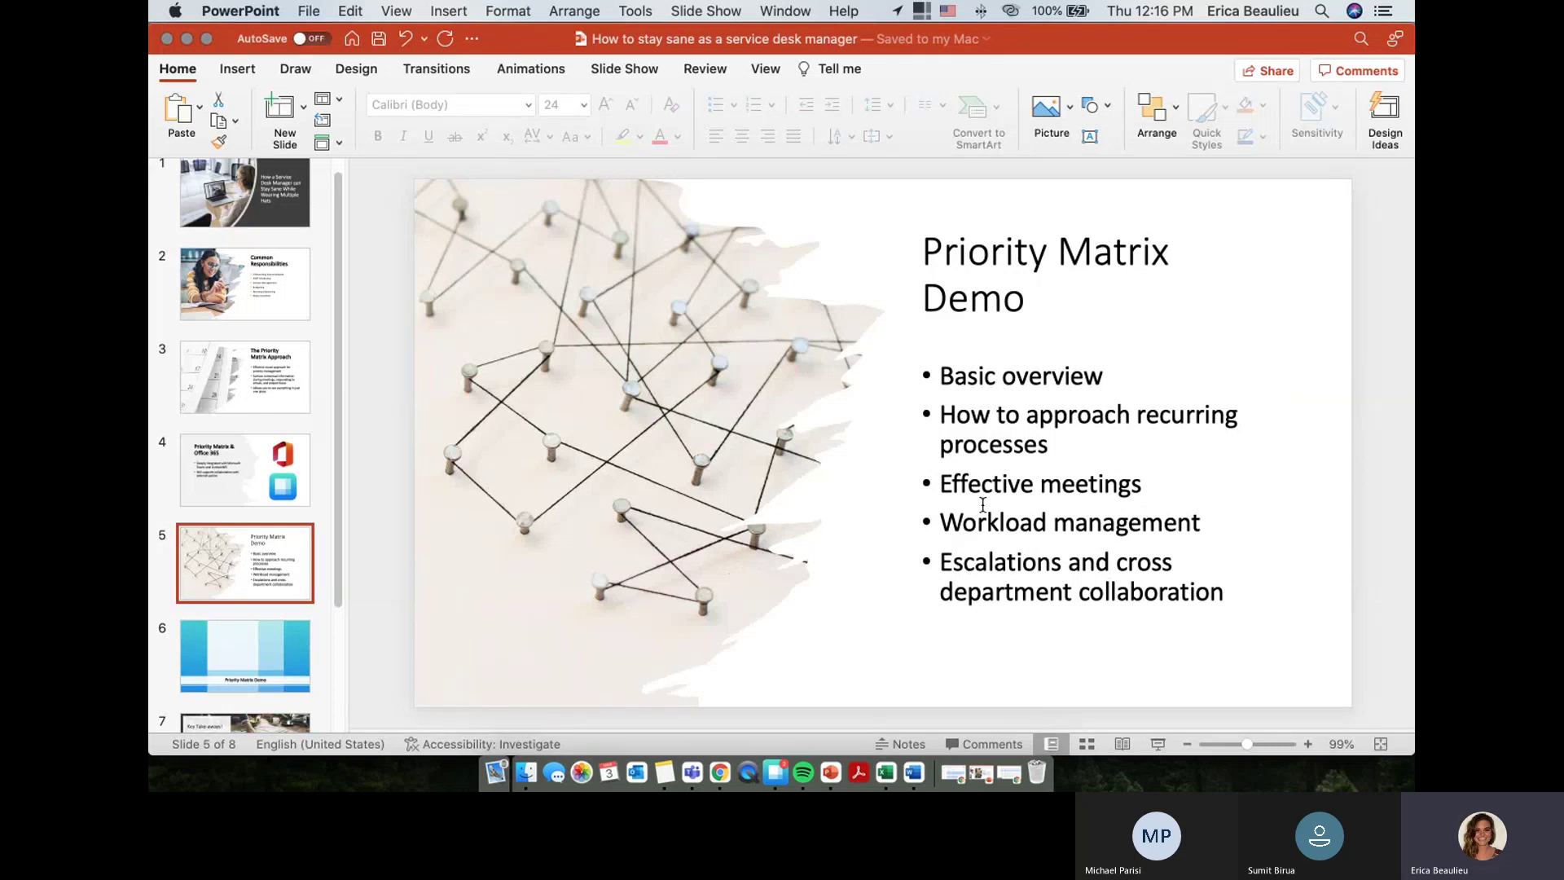
drag(339, 596, 347, 705)
scroll(293, 608, down, 1)
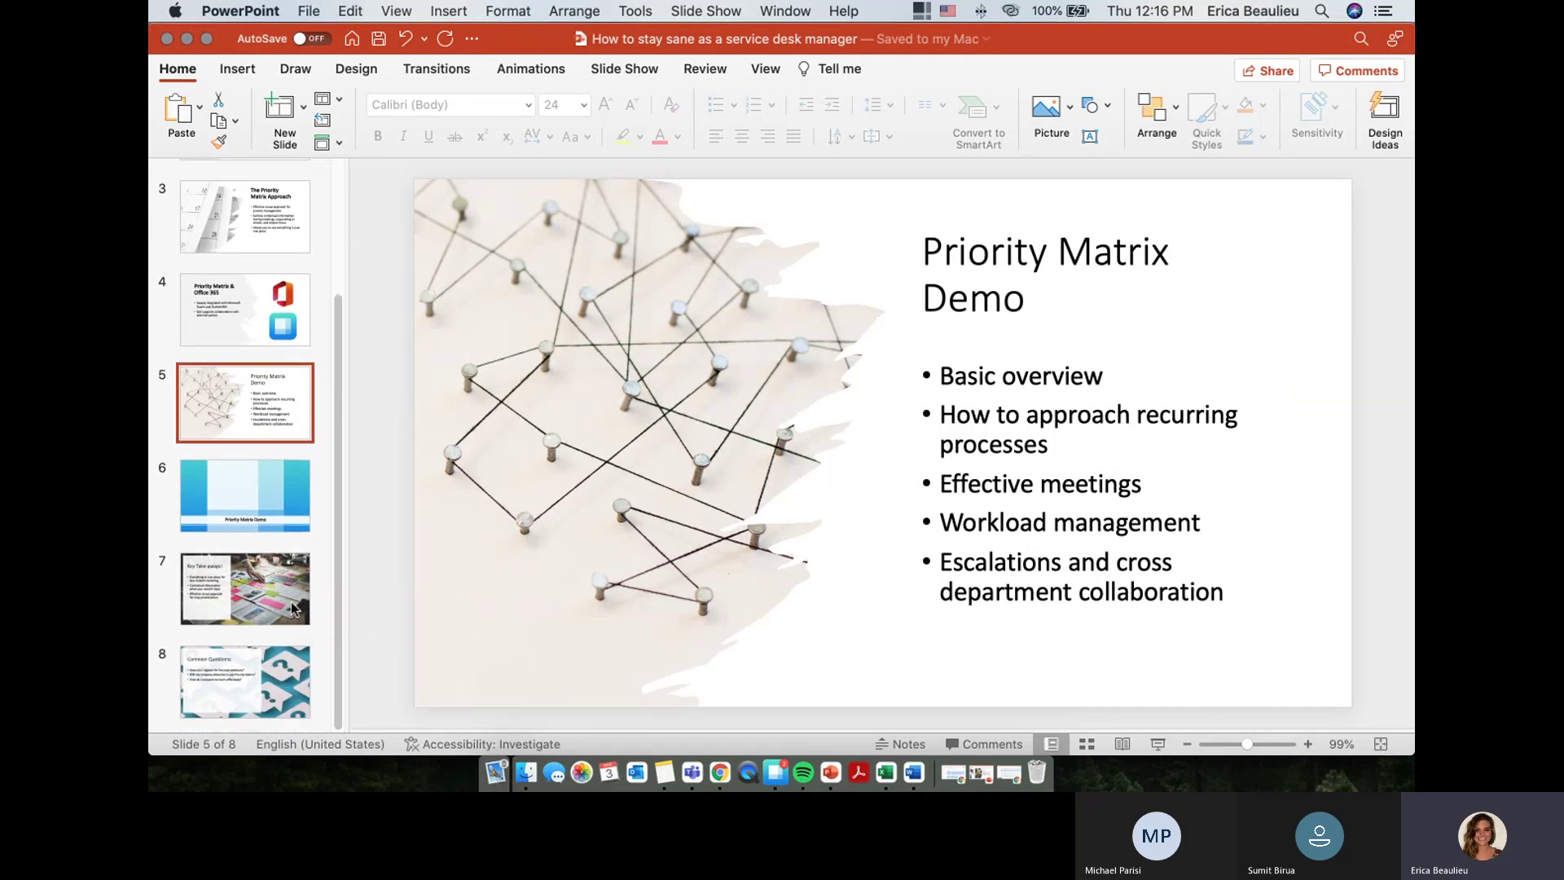
click(293, 608)
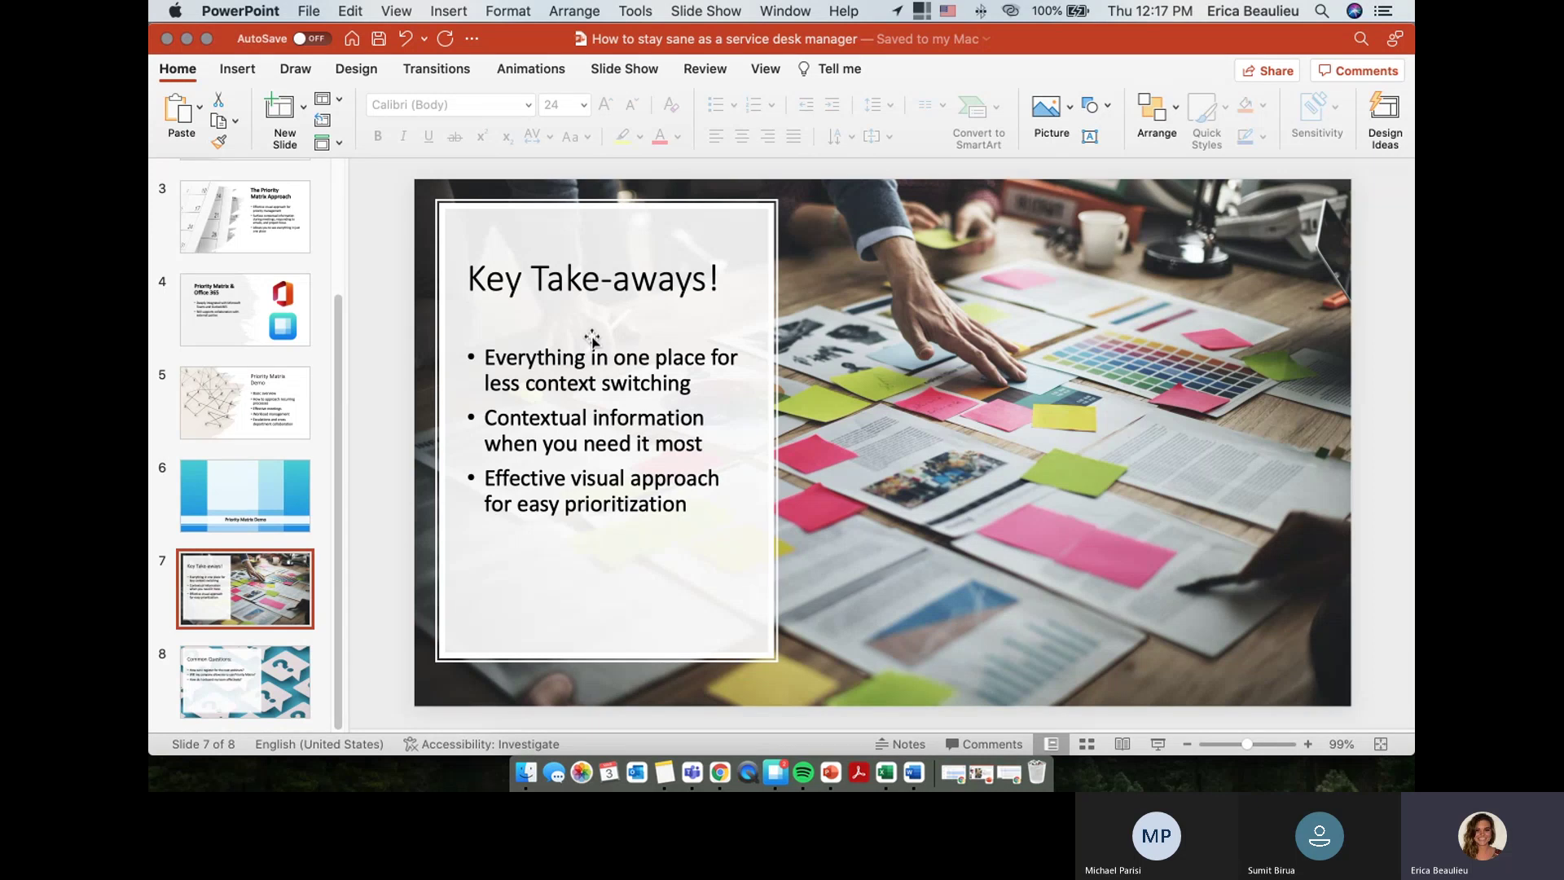
Move on to slide 8, Common Questions
click(299, 688)
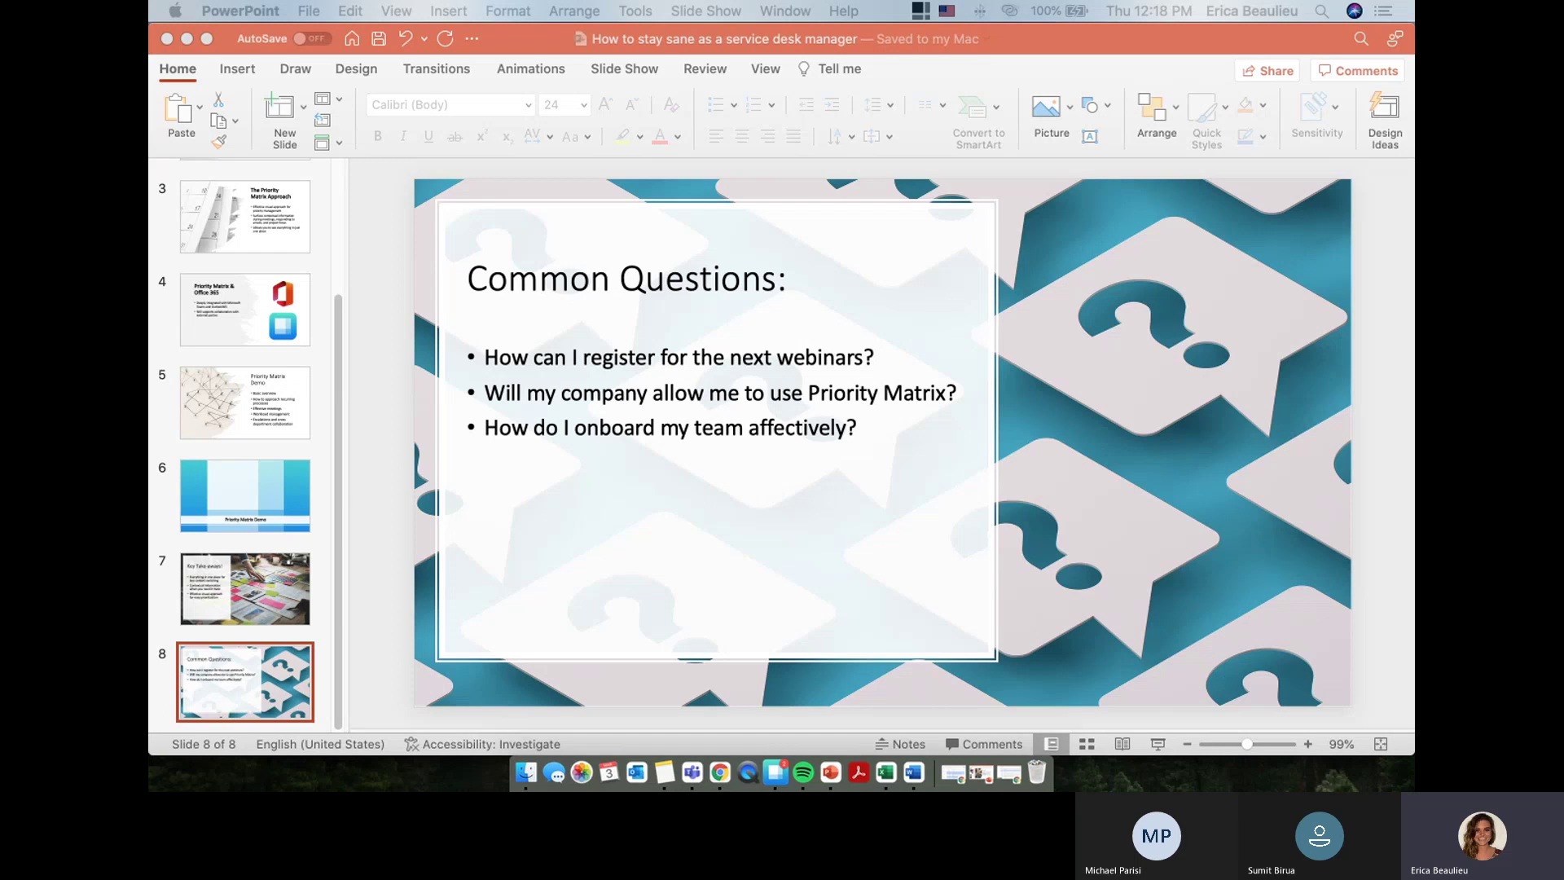
Activate the PowerPoint window showing slide 8, Common Questions
click(713, 392)
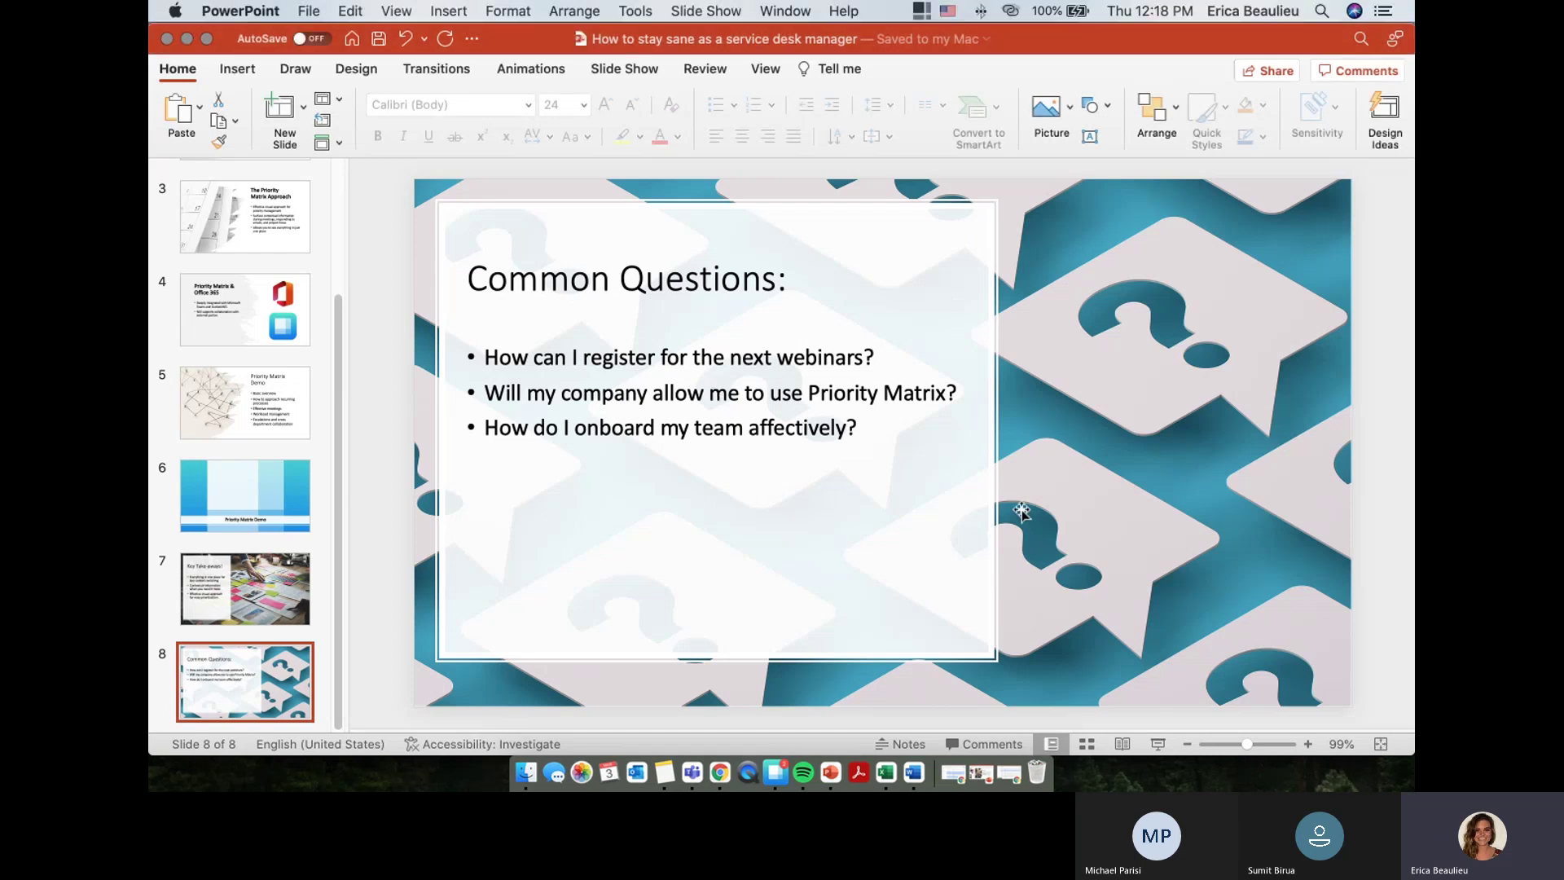